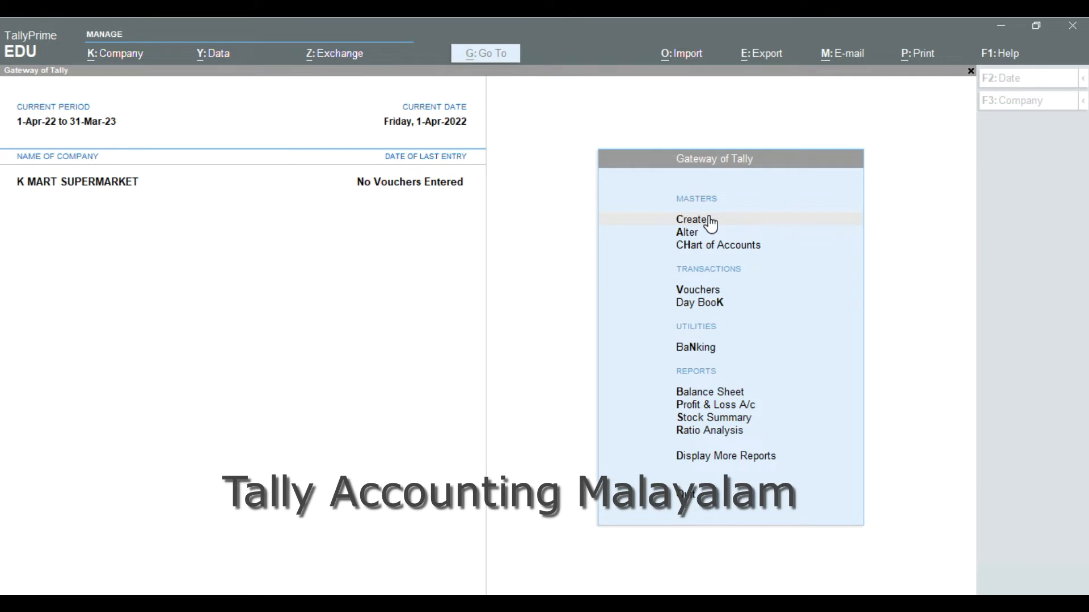
- Create a new godown named Factory under Primary and save it
{"action": "left_click", "coordinate": [783, 170]}
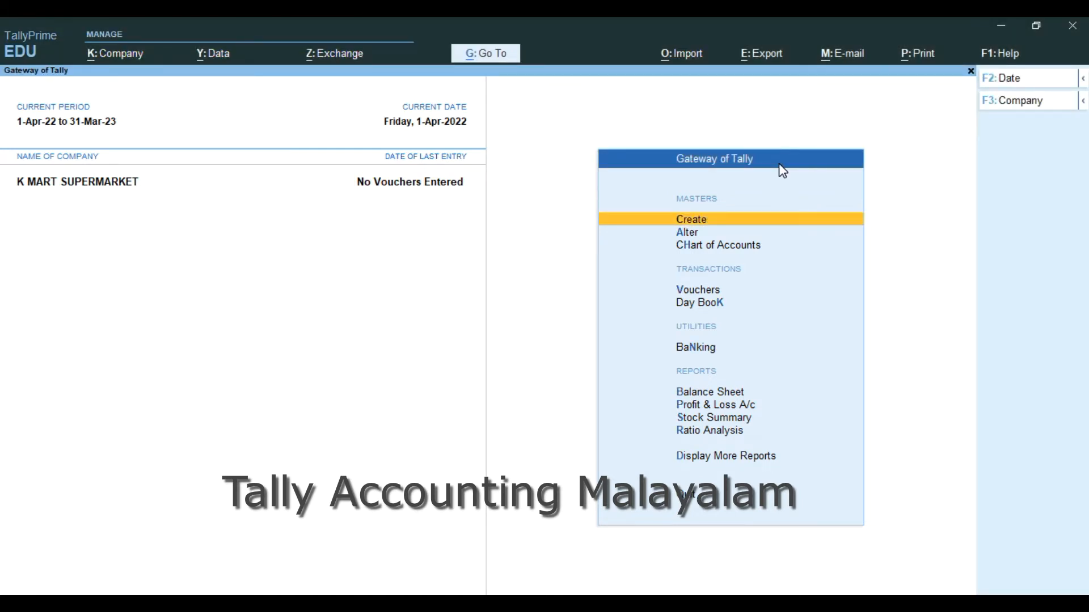
{"action": "key", "text": "Return"}
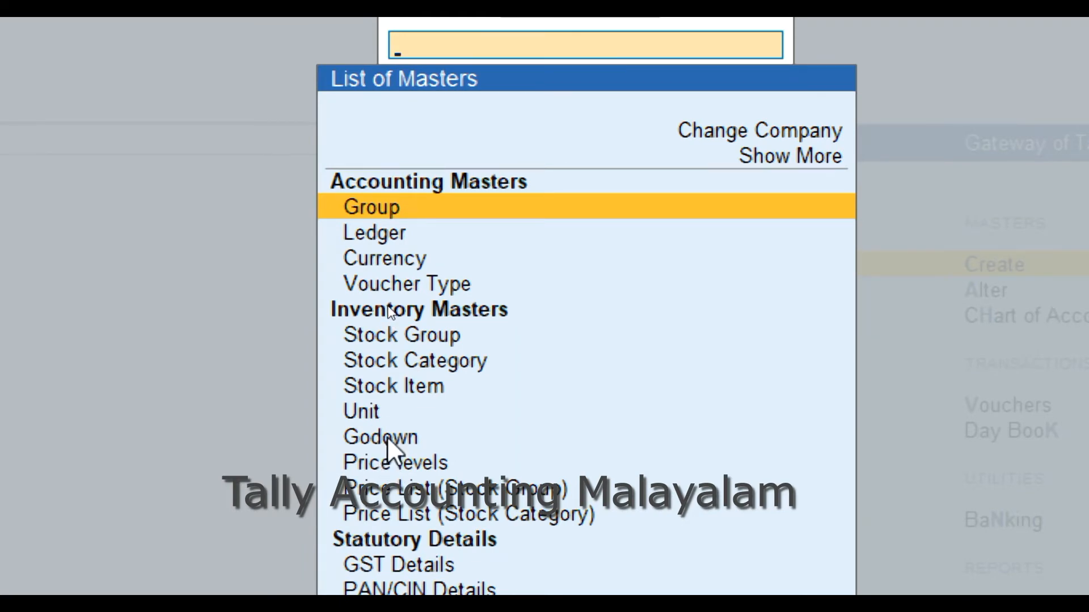
{"action": "left_click", "coordinate": [386, 438]}
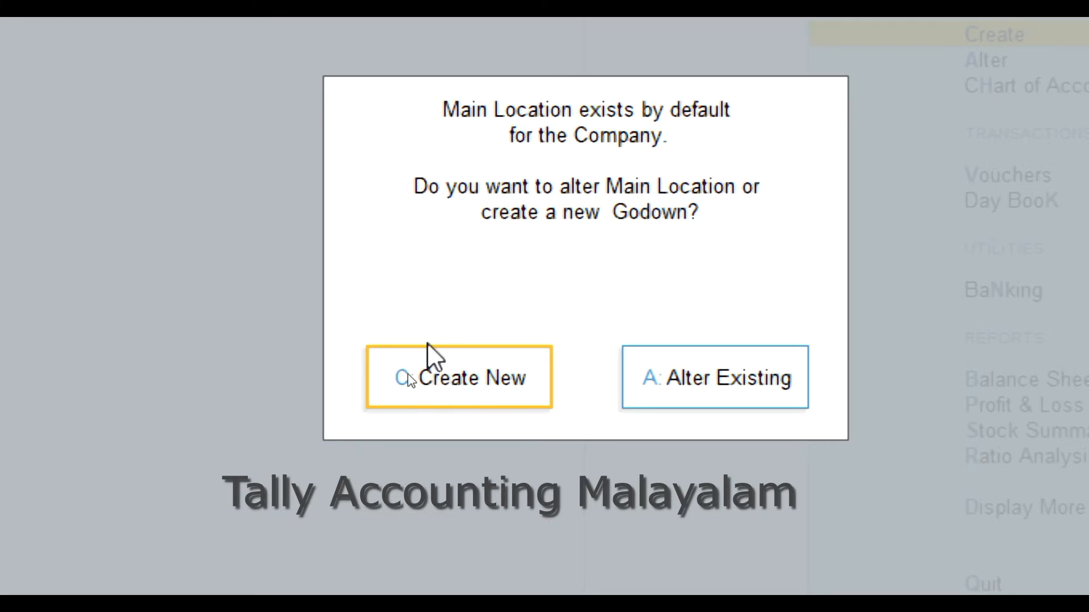
{"action": "left_click", "coordinate": [439, 379]}
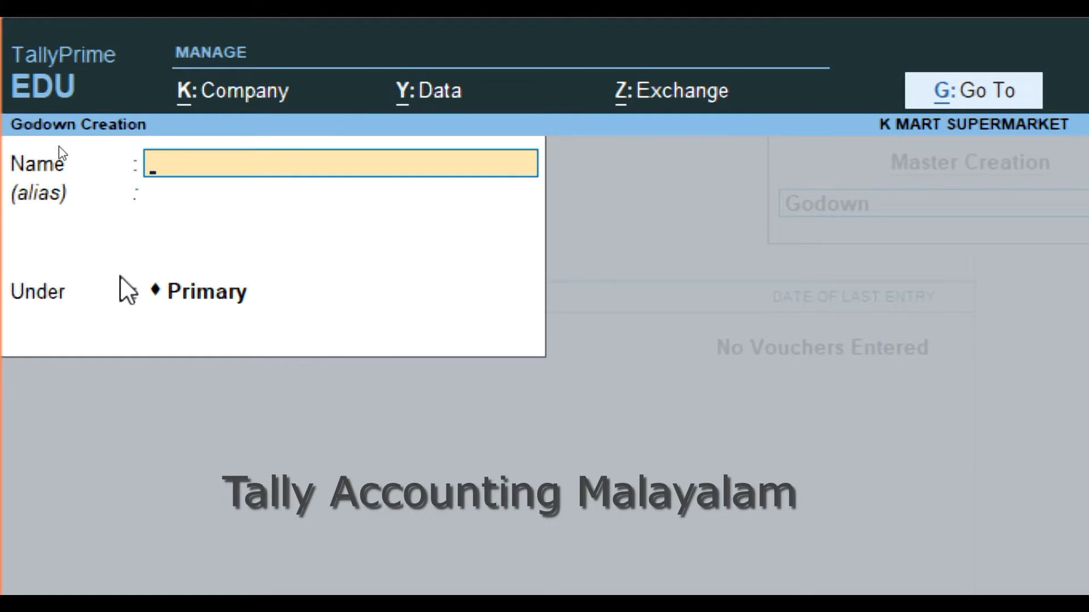
{"action": "type", "text": "Factory"}
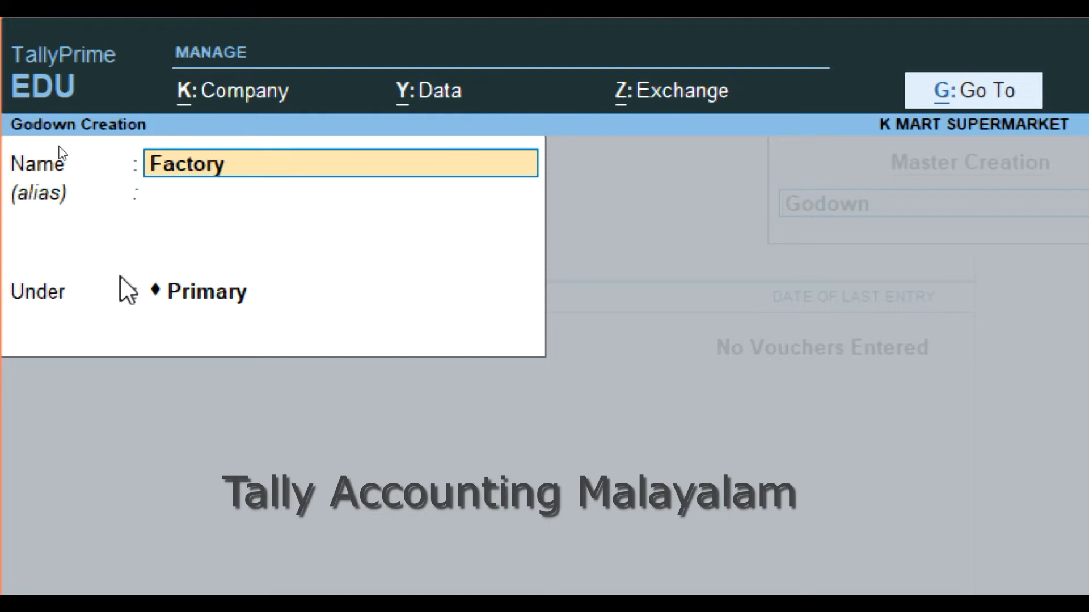
{"action": "key", "text": "Return"}
{"action": "key", "text": "Return"}
{"action": "key", "text": "Return"}
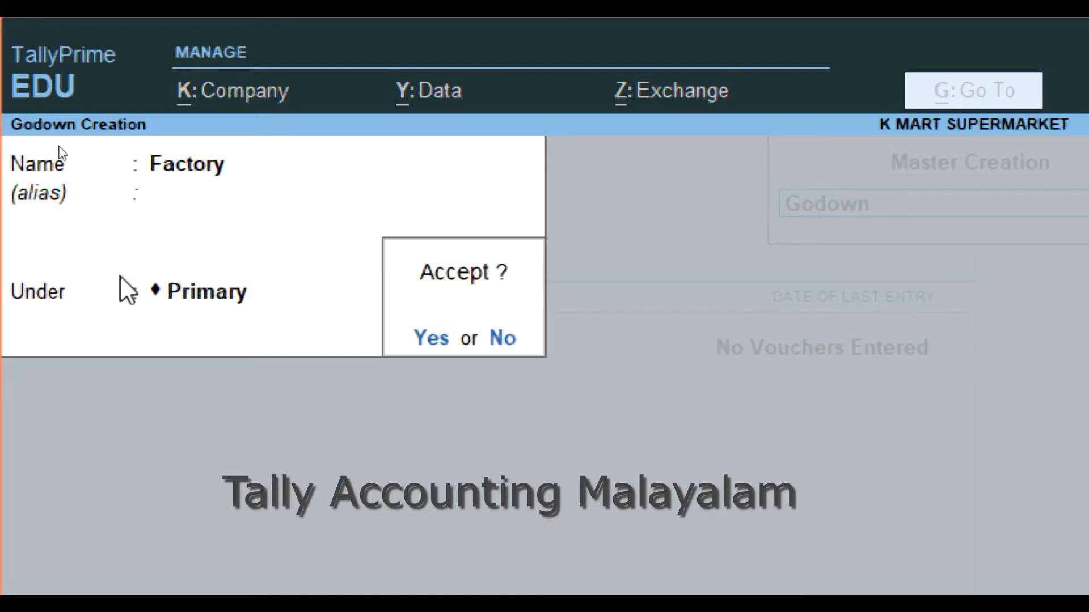
{"action": "key", "text": "Return"}
- Create a second godown named Showroom under Primary, save it, and leave master creation
{"action": "type", "text": "Sh"}
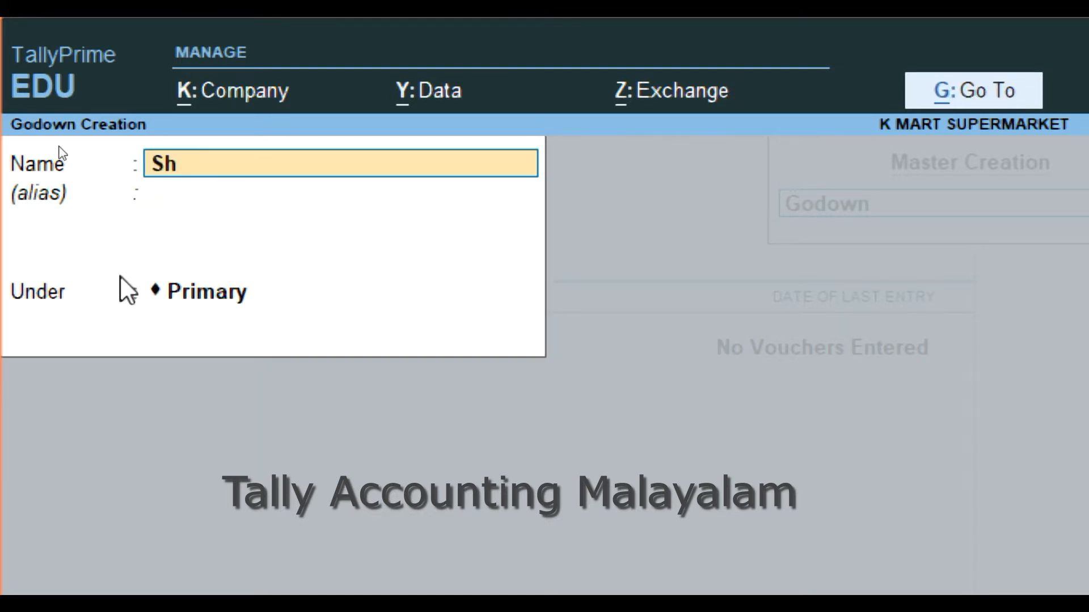
{"action": "type", "text": "owroom"}
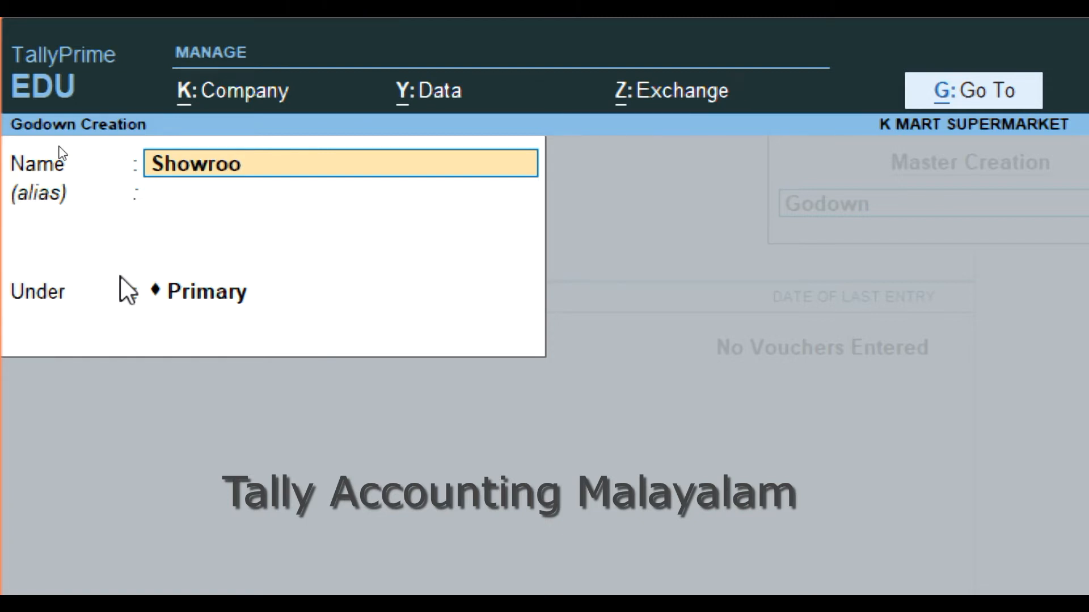
{"action": "key", "text": "Return"}
{"action": "key", "text": "Return"}
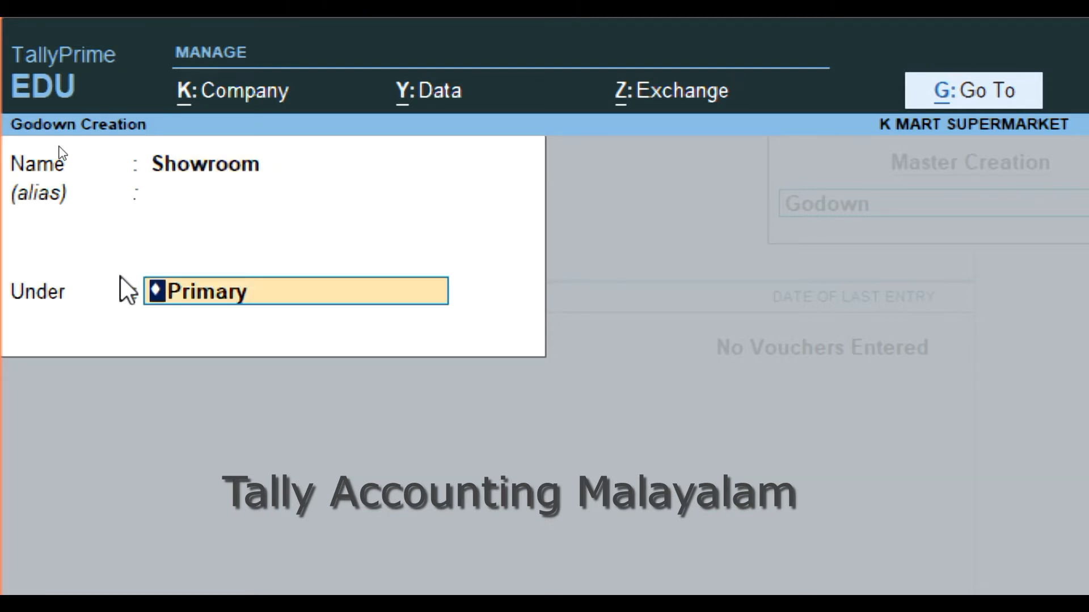
{"action": "key", "text": "Return"}
{"action": "key", "text": "Return"}
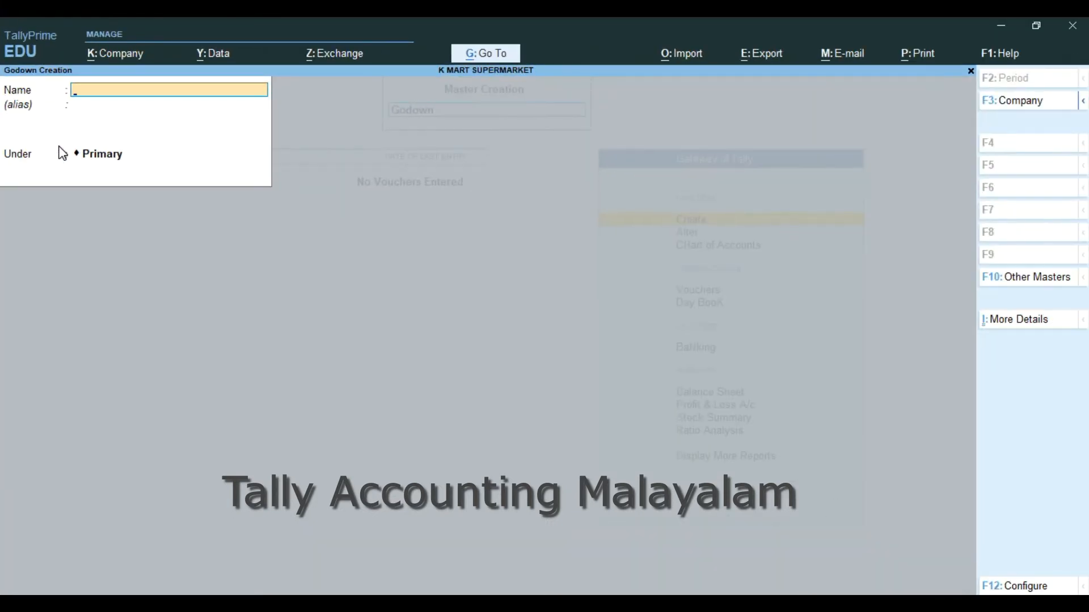
{"action": "key", "text": "Escape"}
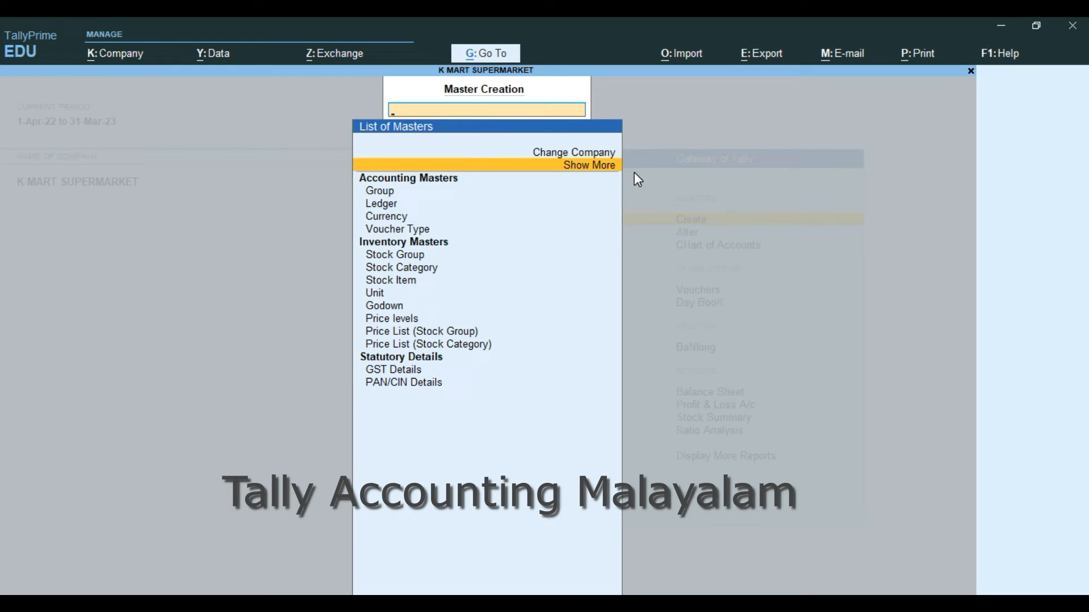
{"action": "key", "text": "Escape"}
- Open the Main Location godown for alteration
{"action": "key", "text": "Down"}
{"action": "key", "text": "Return"}
{"action": "key", "text": "Down"}
{"action": "key", "text": "Down"}
{"action": "key", "text": "Down"}
{"action": "key", "text": "Down"}
{"action": "key", "text": "Down"}
{"action": "key", "text": "Down"}
{"action": "key", "text": "Down"}
{"action": "key", "text": "Down"}
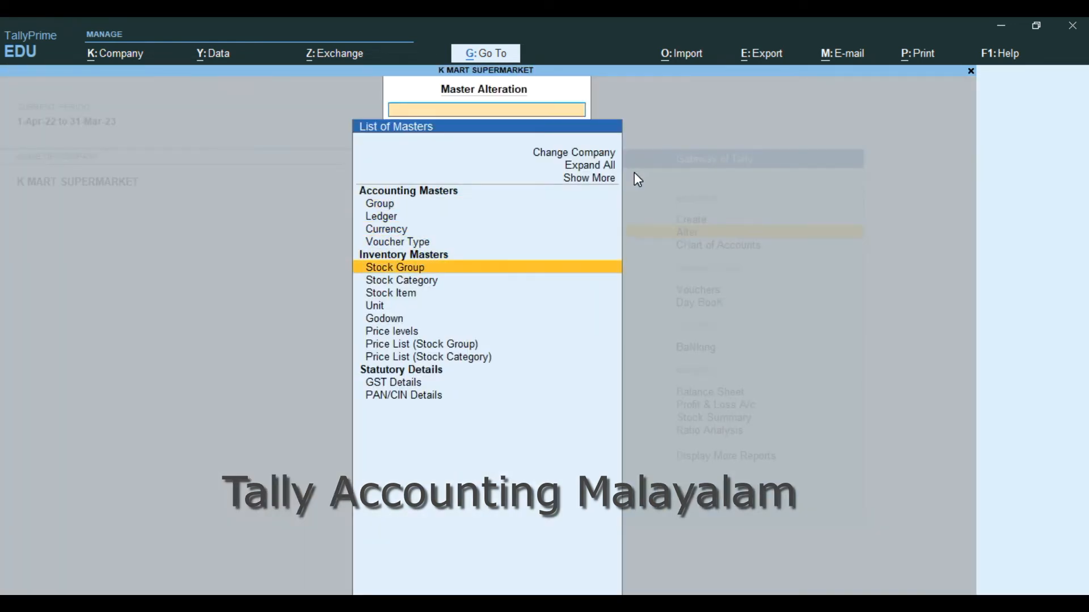
{"action": "key", "text": "Return"}
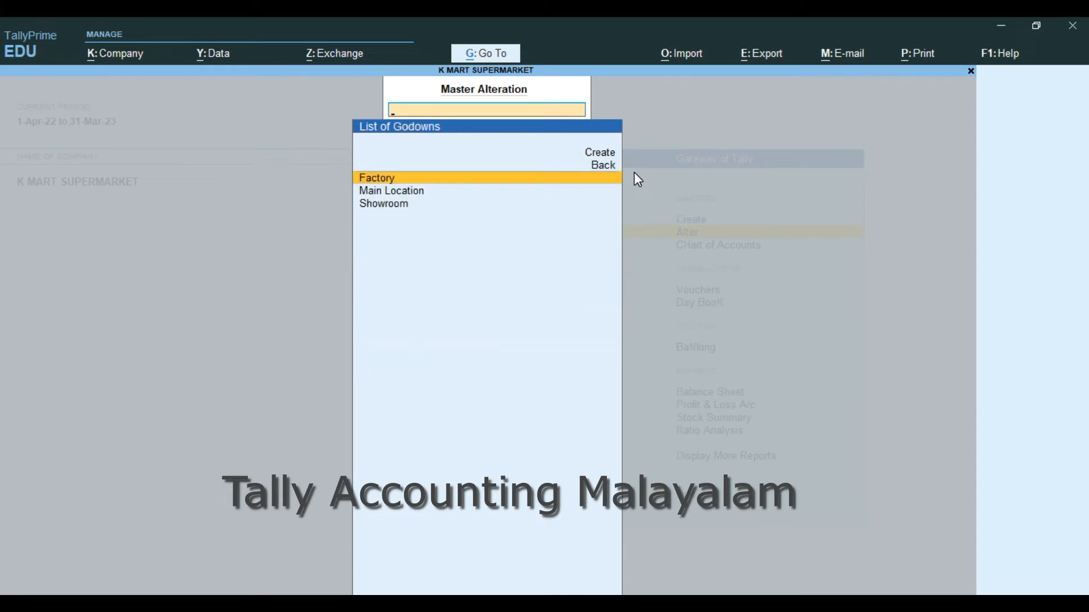
{"action": "key", "text": "Down"}
{"action": "key", "text": "Return"}
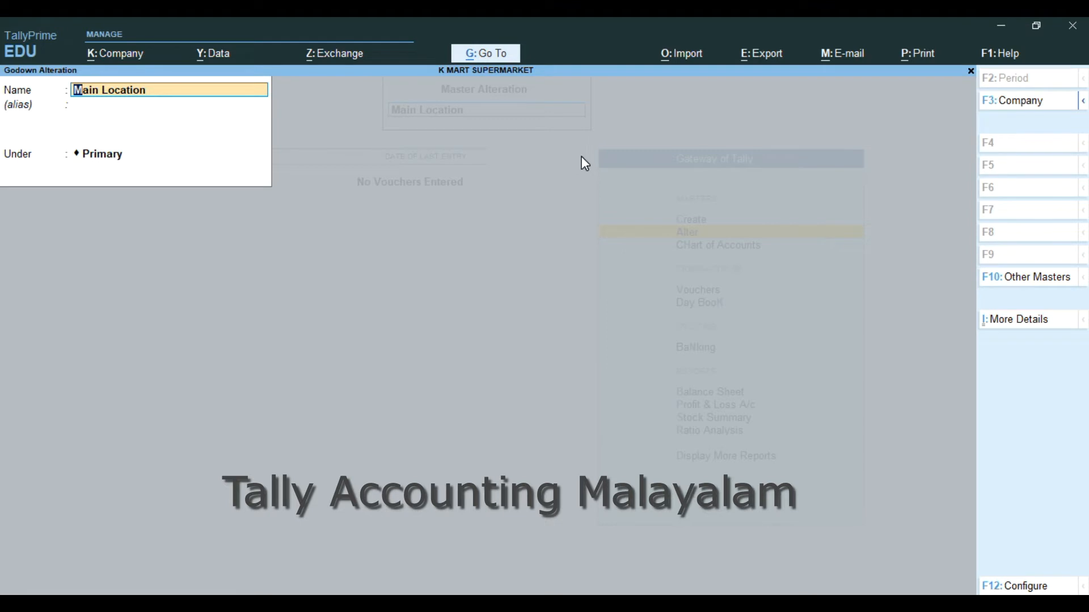
- Examine the godown configuration options, including parent godown, address and material storage, and return to the Gateway of Tally without saving changes
{"action": "key", "text": "F12"}
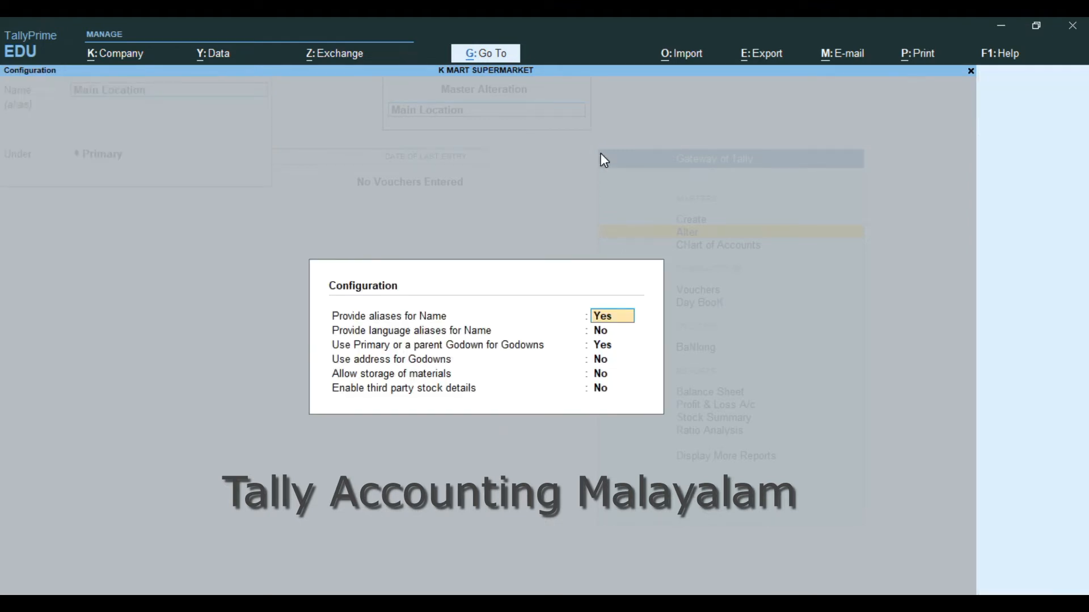
{"action": "key", "text": "Return"}
{"action": "key", "text": "Return"}
{"action": "key", "text": "Return"}
{"action": "key", "text": "Return"}
{"action": "key", "text": "Return"}
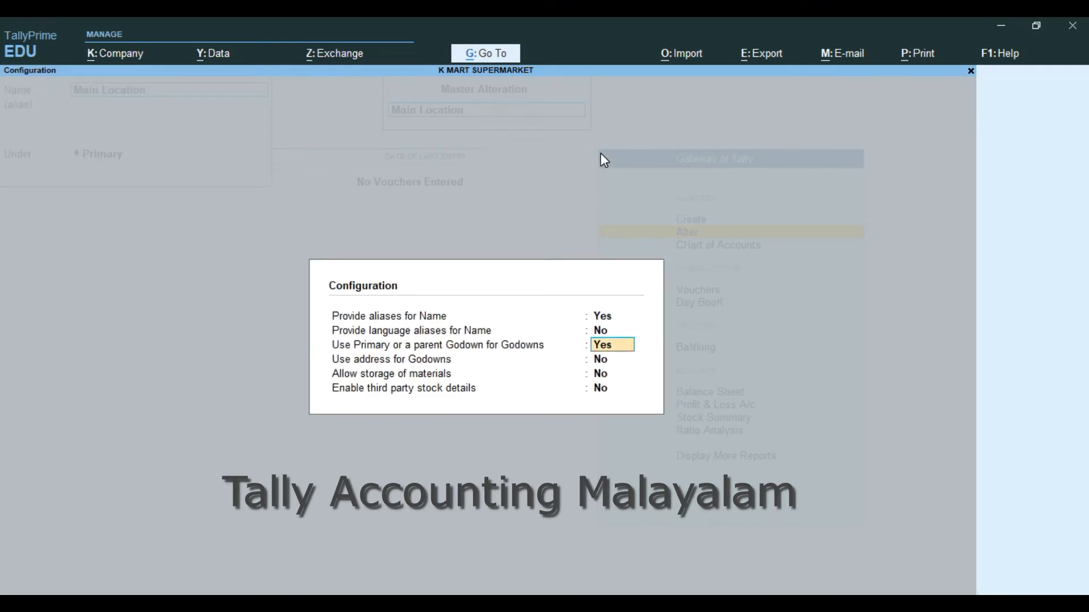
{"action": "key", "text": "Up"}
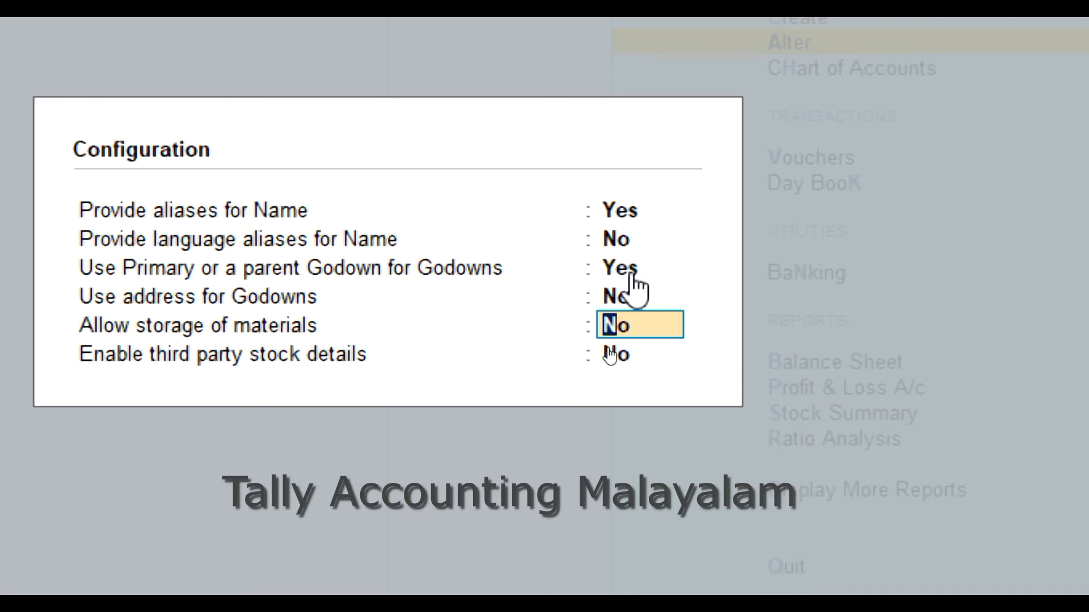
{"action": "key", "text": "Escape"}
{"action": "key", "text": "Escape"}
{"action": "key", "text": "Escape"}
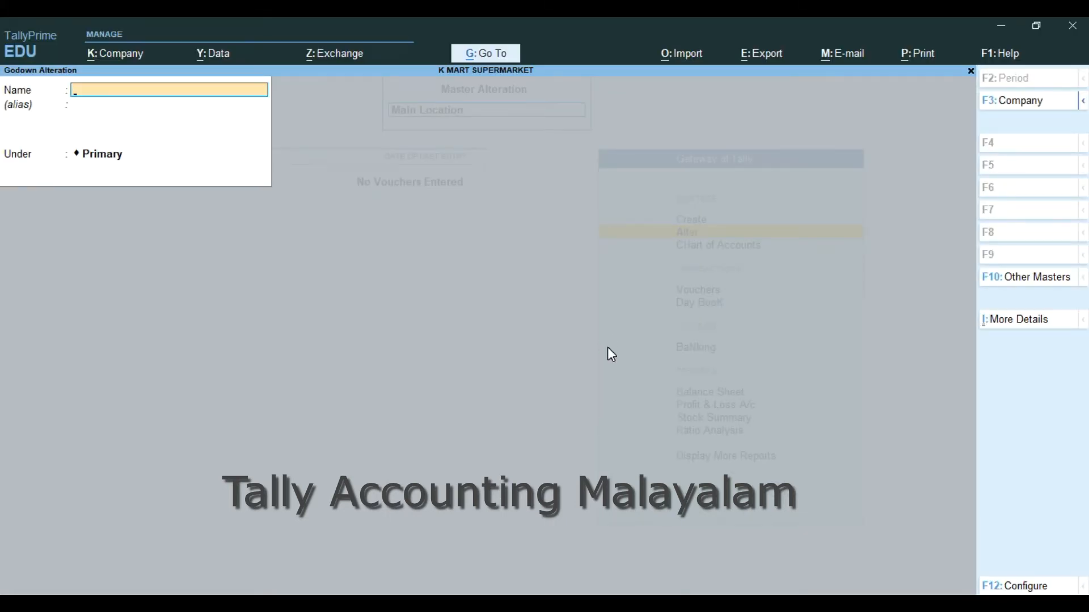
{"action": "key", "text": "Escape"}
{"action": "key", "text": "y"}
{"action": "key", "text": "Escape"}
{"action": "key", "text": "Escape"}
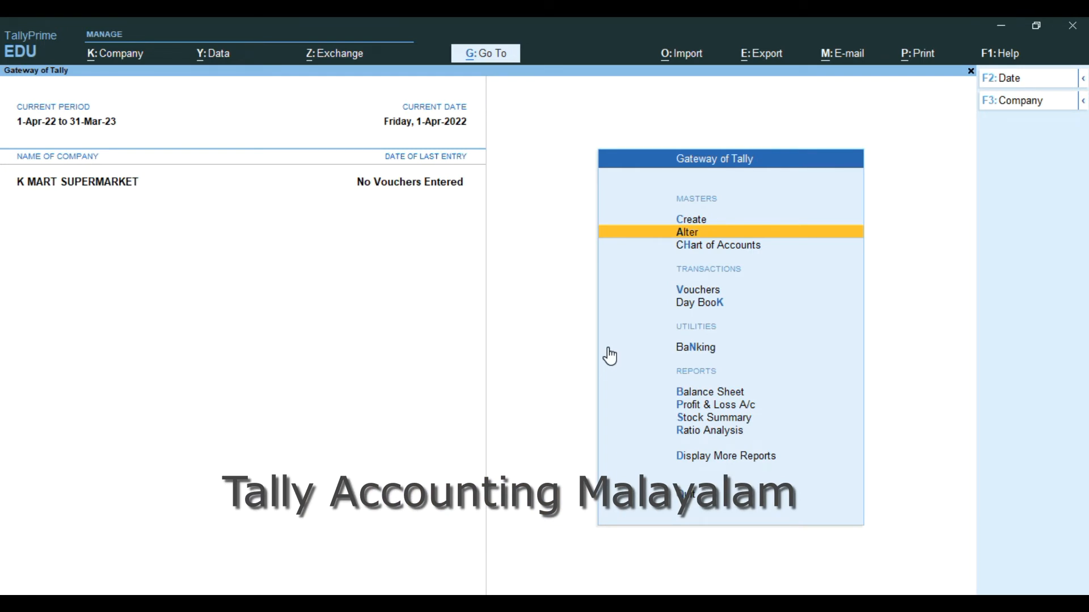
{"action": "key", "text": "Escape"}
{"action": "key", "text": "n"}
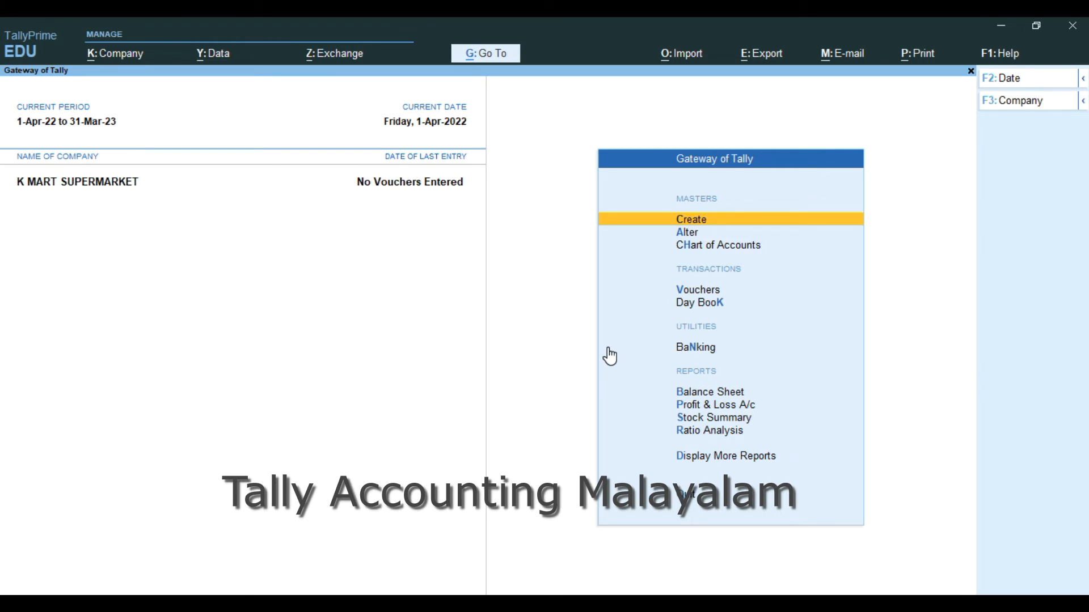
- Start a new stock item named Computer under Primary
{"action": "key", "text": "Return"}
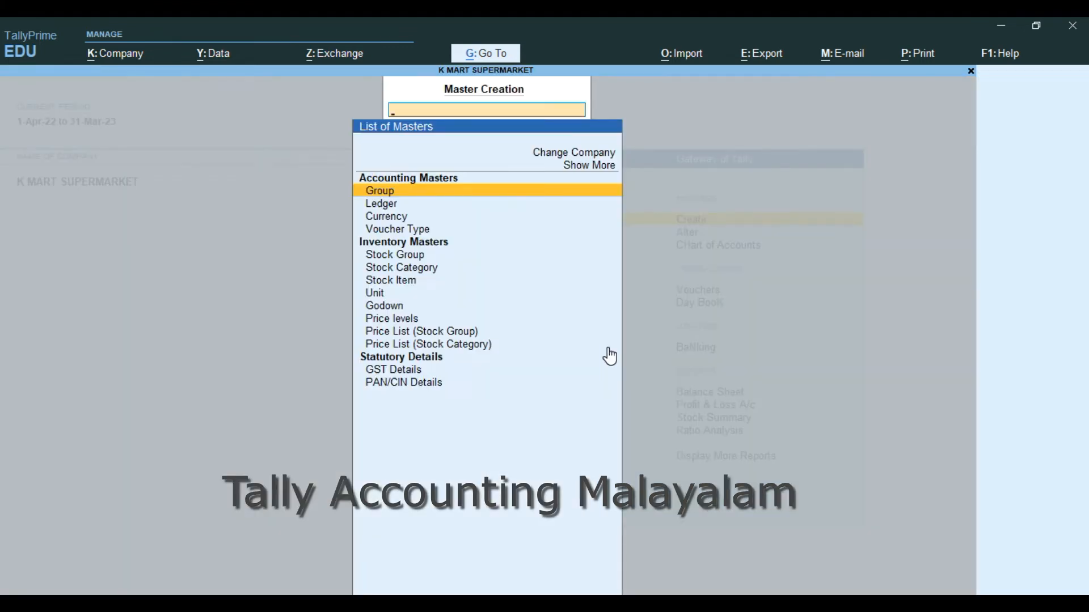
{"action": "key", "text": "Down"}
{"action": "key", "text": "Down"}
{"action": "key", "text": "Down"}
{"action": "key", "text": "Down"}
{"action": "key", "text": "Down"}
{"action": "key", "text": "Down"}
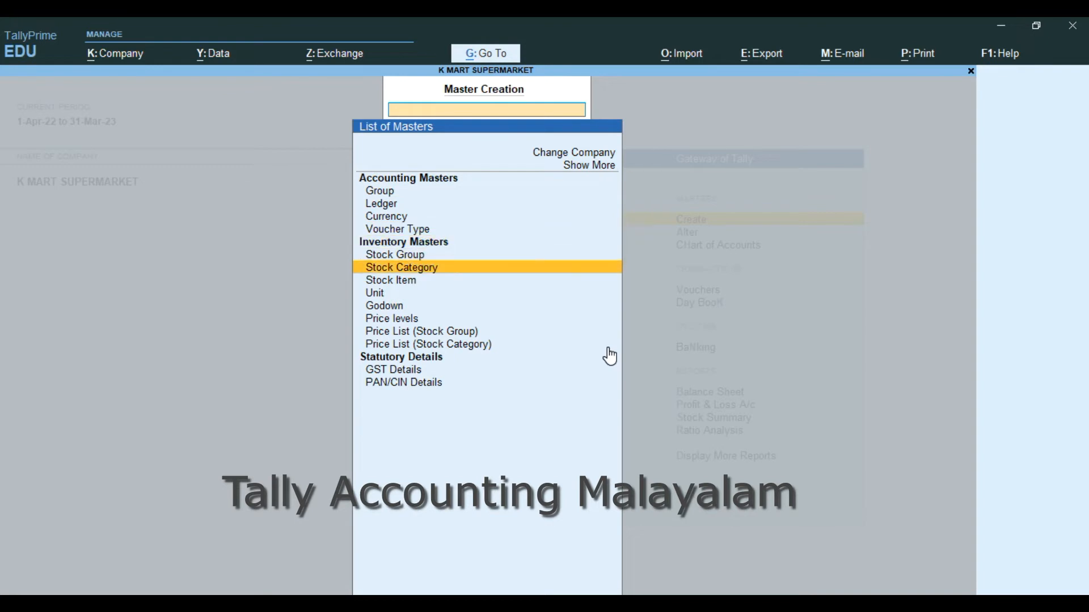
{"action": "key", "text": "Down"}
{"action": "key", "text": "Return"}
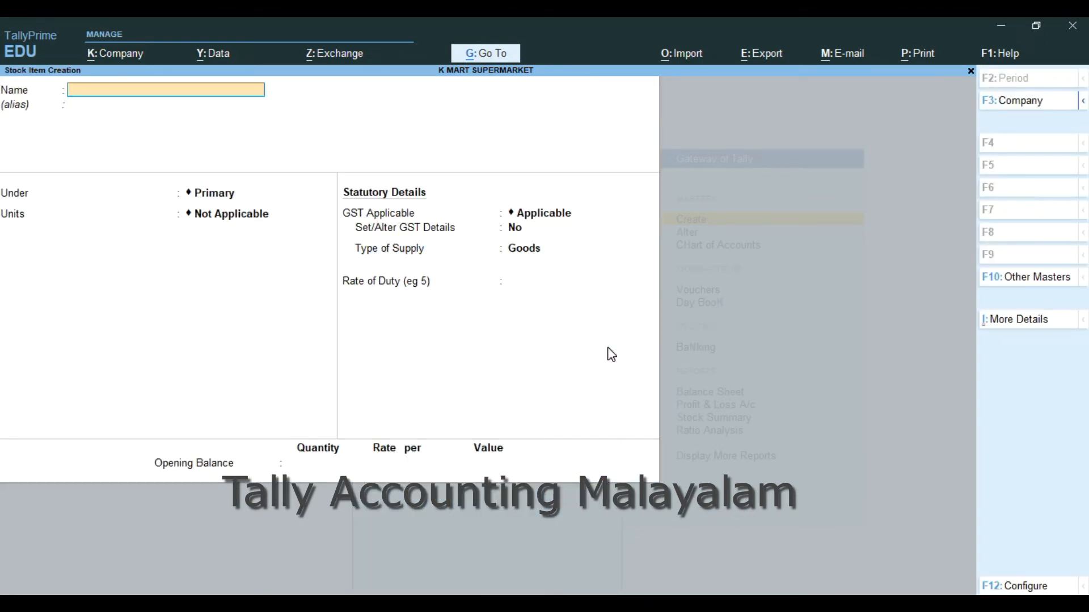
{"action": "type", "text": "Compute"}
{"action": "key", "text": "Return"}
{"action": "key", "text": "Return"}
{"action": "key", "text": "Return"}
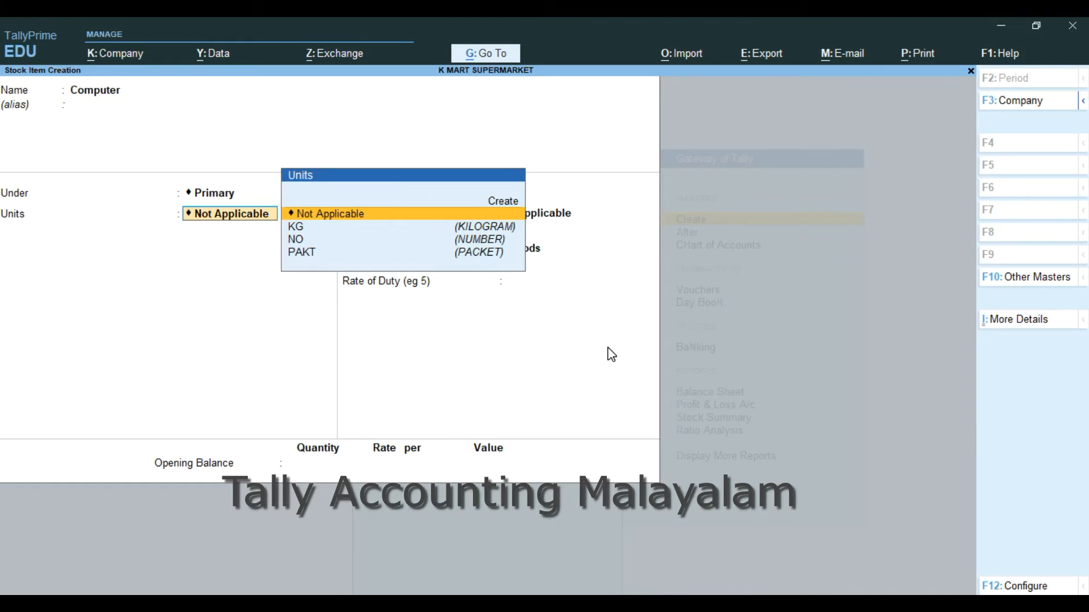
- Set the item's unit to NO, keeping alternate units Not Applicable, BOM components No and the supply type Goods
{"action": "key", "text": "Down"}
{"action": "key", "text": "Down"}
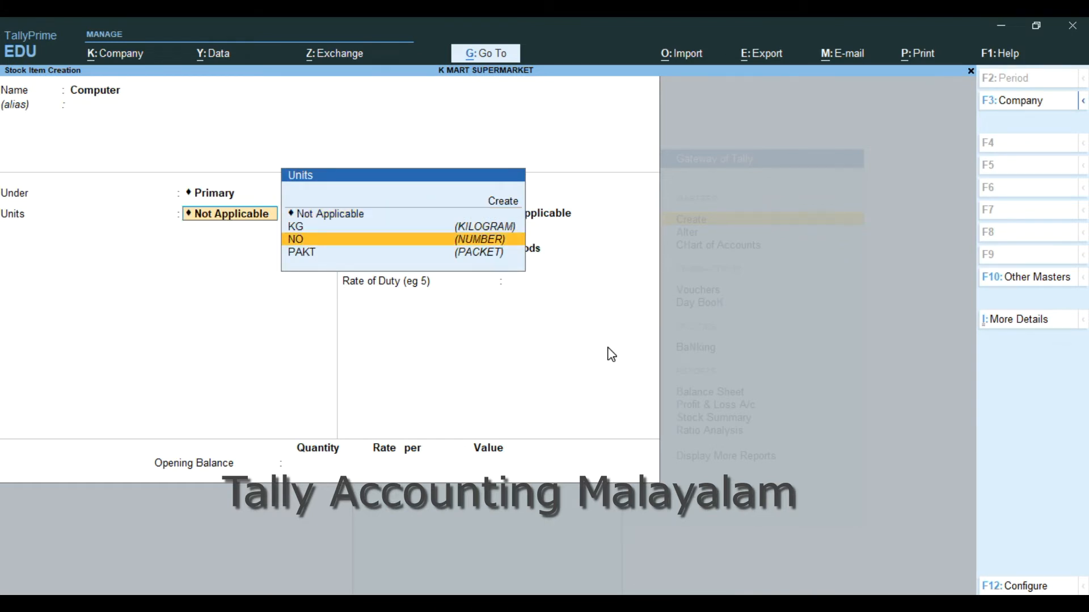
{"action": "key", "text": "Return"}
{"action": "key", "text": "Return"}
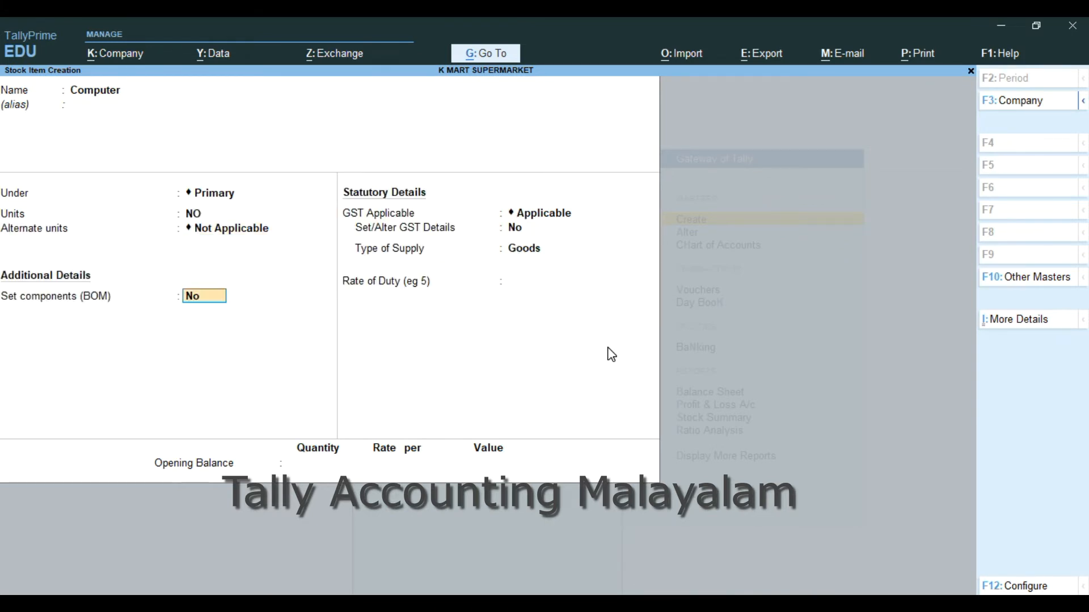
{"action": "key", "text": "Return"}
{"action": "key", "text": "Return"}
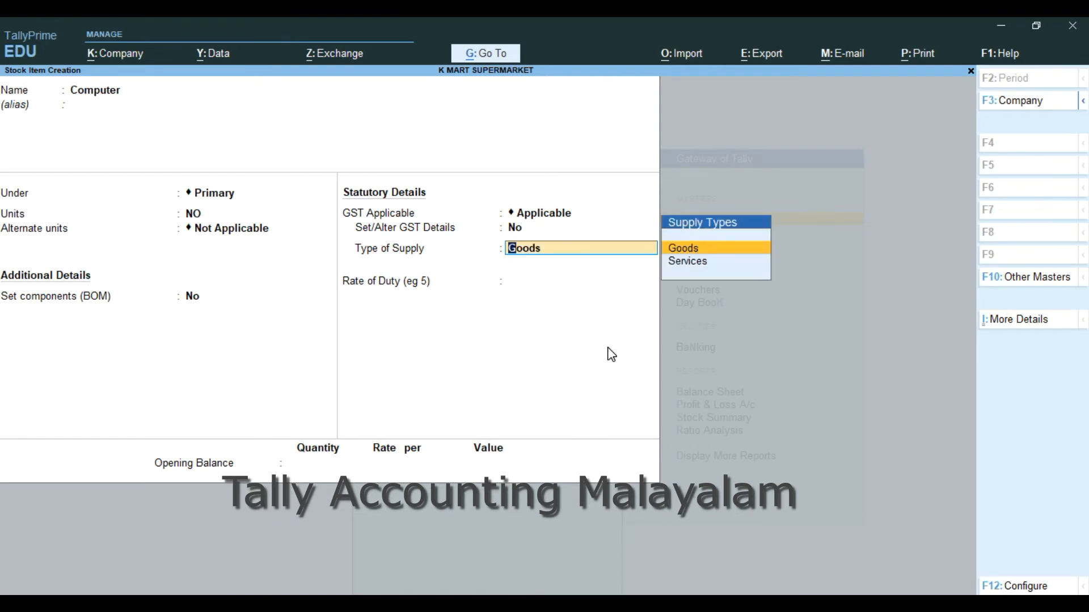
{"action": "key", "text": "Return"}
{"action": "key", "text": "Return"}
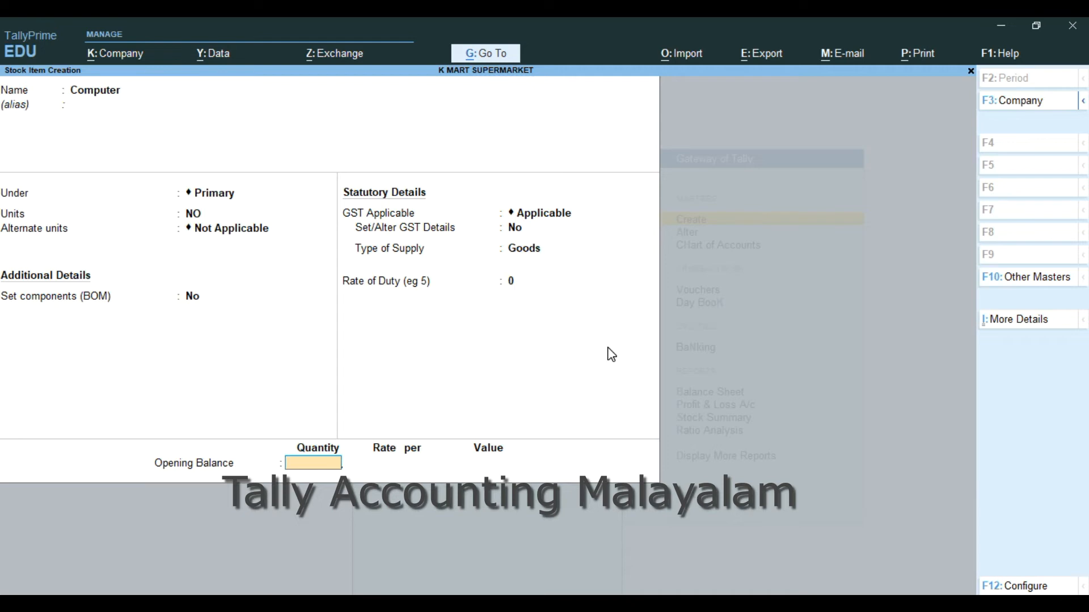
- Enter an opening quantity of 10 for Computer and allocate 6 of them to the Factory godown at a rate of 65,000
{"action": "type", "text": "10"}
{"action": "key", "text": "Return"}
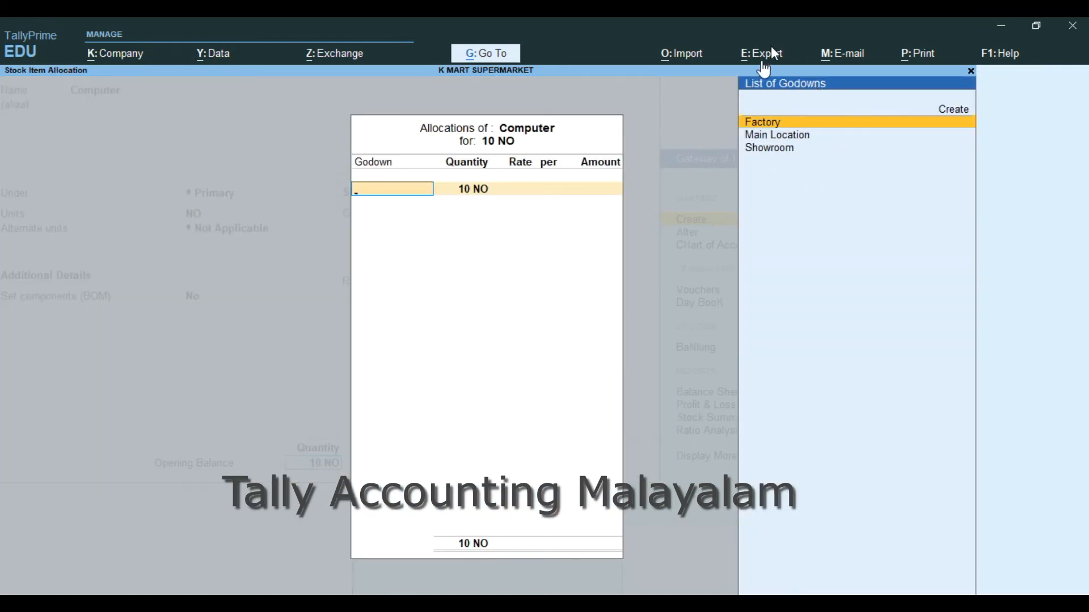
{"action": "key", "text": "Return"}
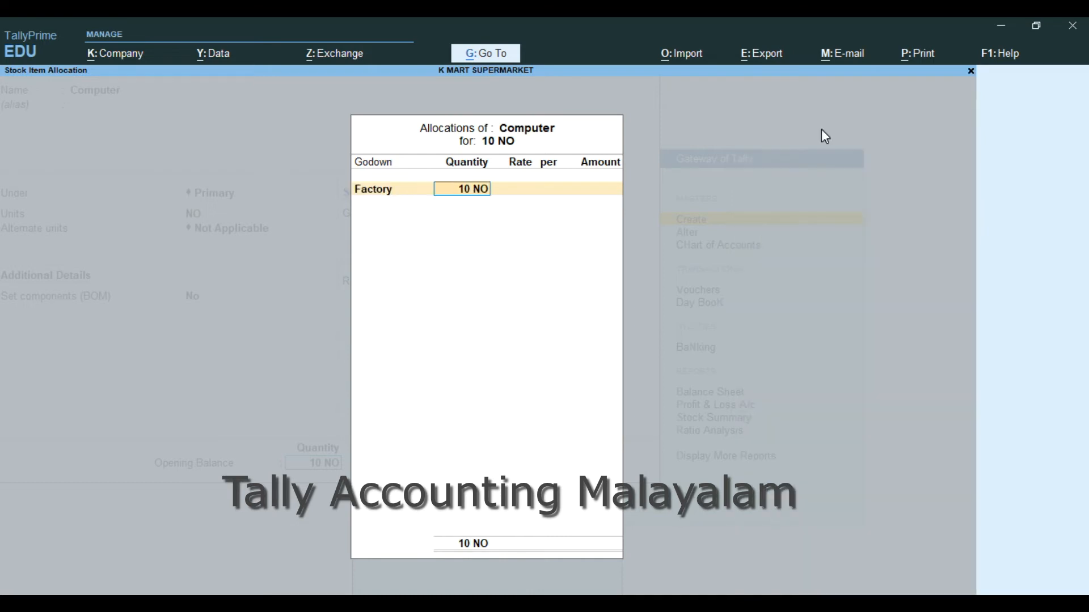
{"action": "type", "text": "6"}
{"action": "key", "text": "Return"}
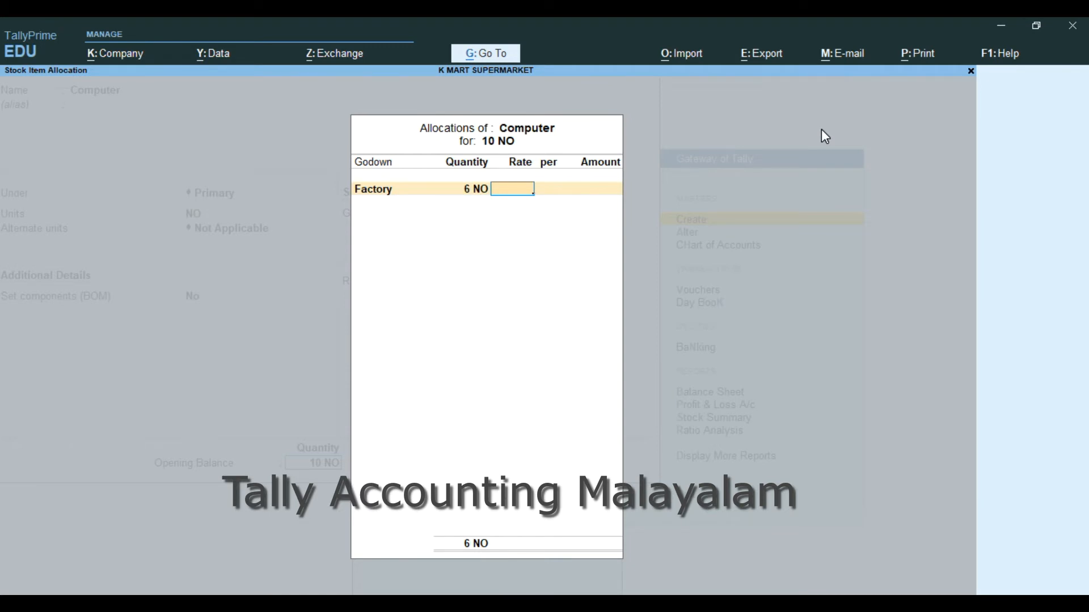
{"action": "type", "text": "65000"}
{"action": "key", "text": "Return"}
{"action": "key", "text": "Return"}
{"action": "key", "text": "Return"}
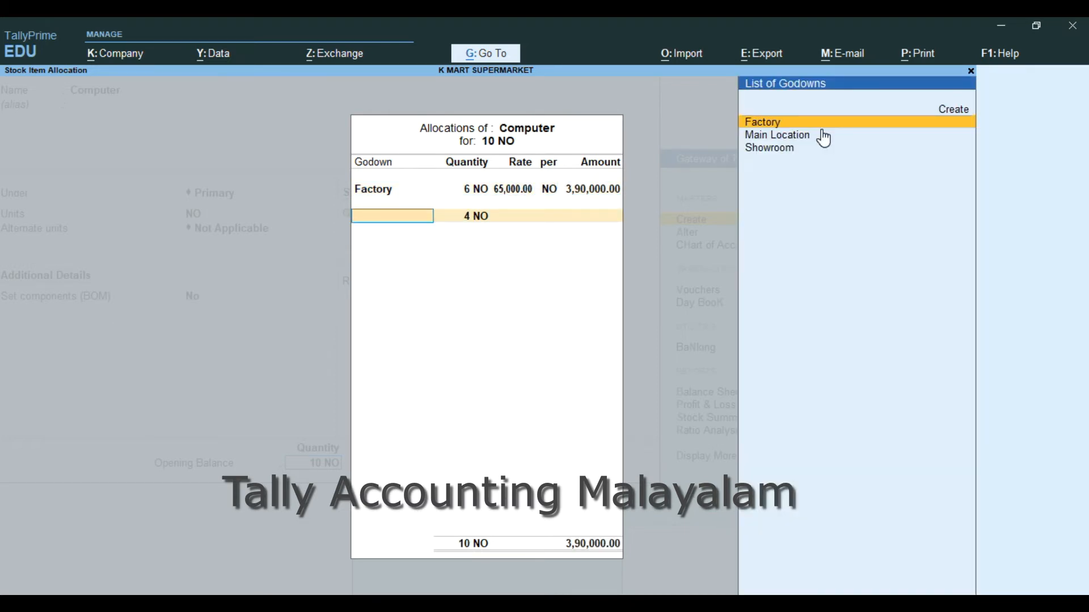
- Allocate the remaining 4 NO of Computer to the Showroom godown at a rate of 65,000 and complete the opening stock allocation
{"action": "key", "text": "Down"}
{"action": "key", "text": "Down"}
{"action": "key", "text": "Return"}
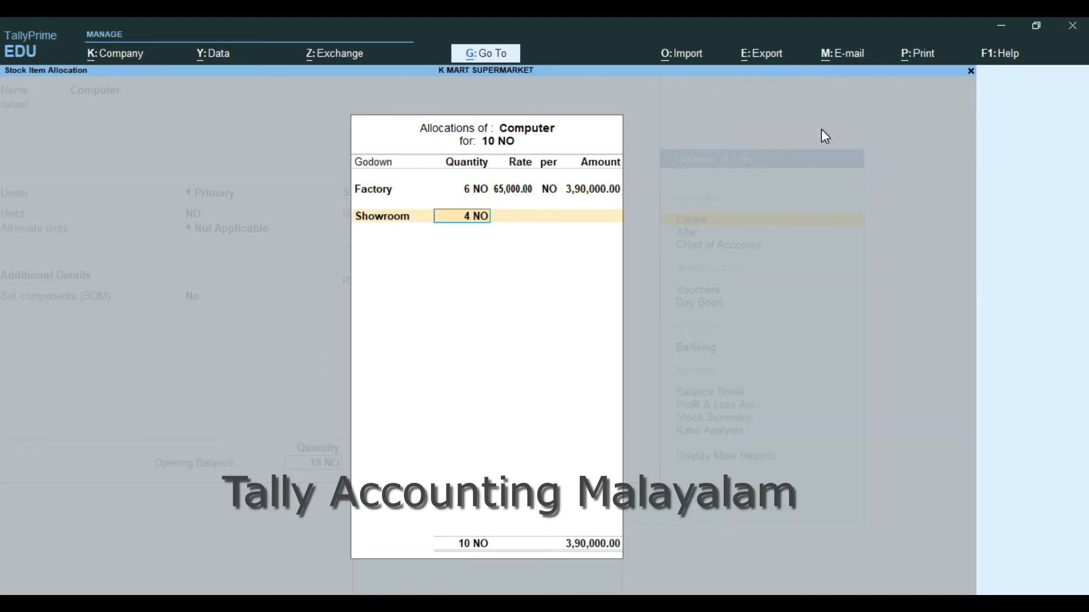
{"action": "key", "text": "Return"}
{"action": "type", "text": "650000.00"}
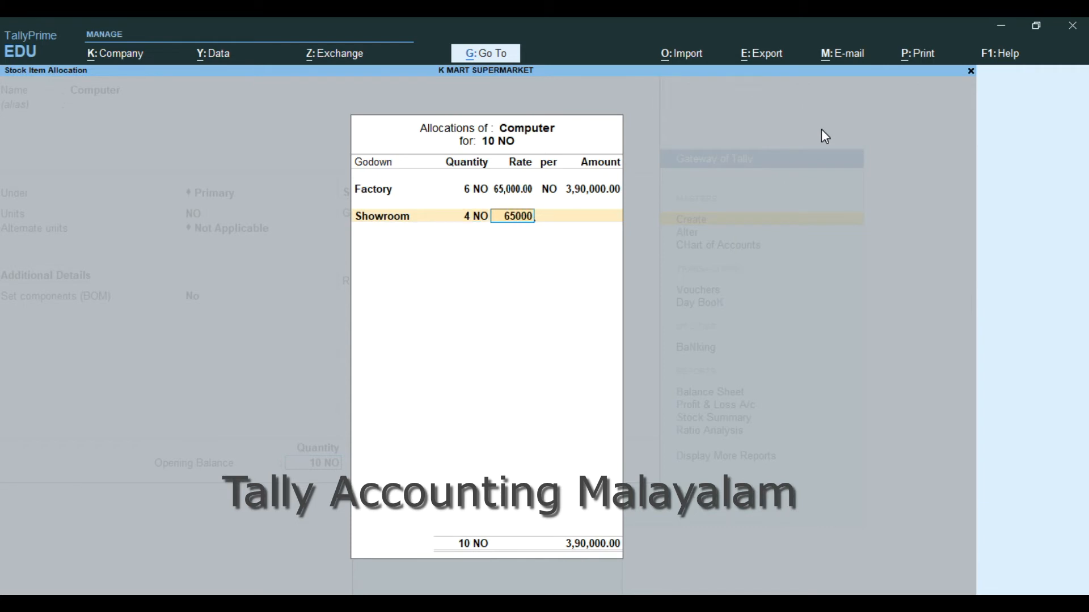
{"action": "key", "text": "Return"}
{"action": "key", "text": "Return"}
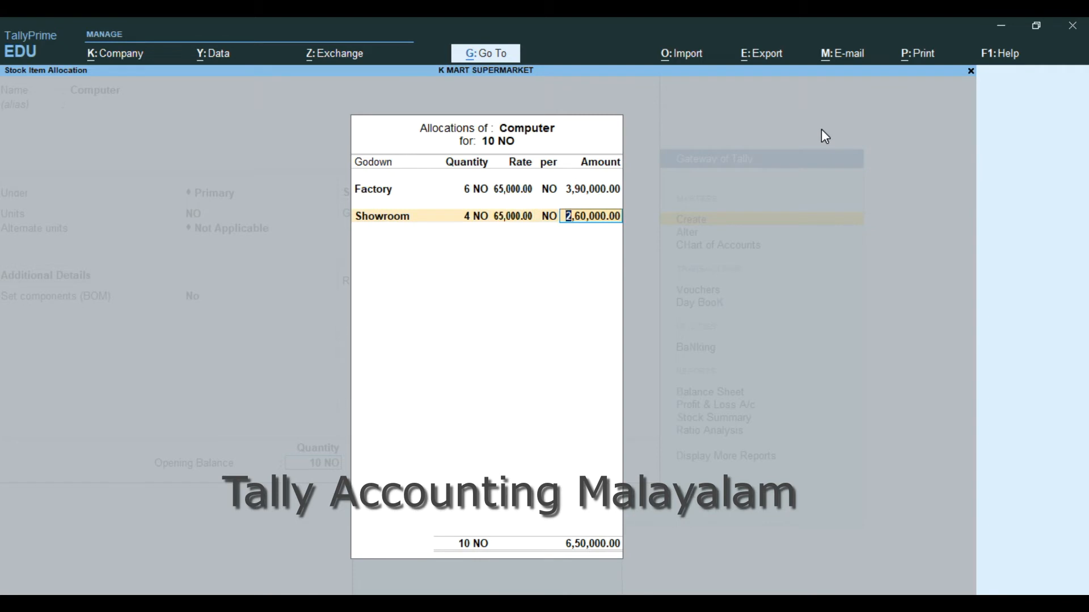
{"action": "key", "text": "Return"}
{"action": "key", "text": "Return"}
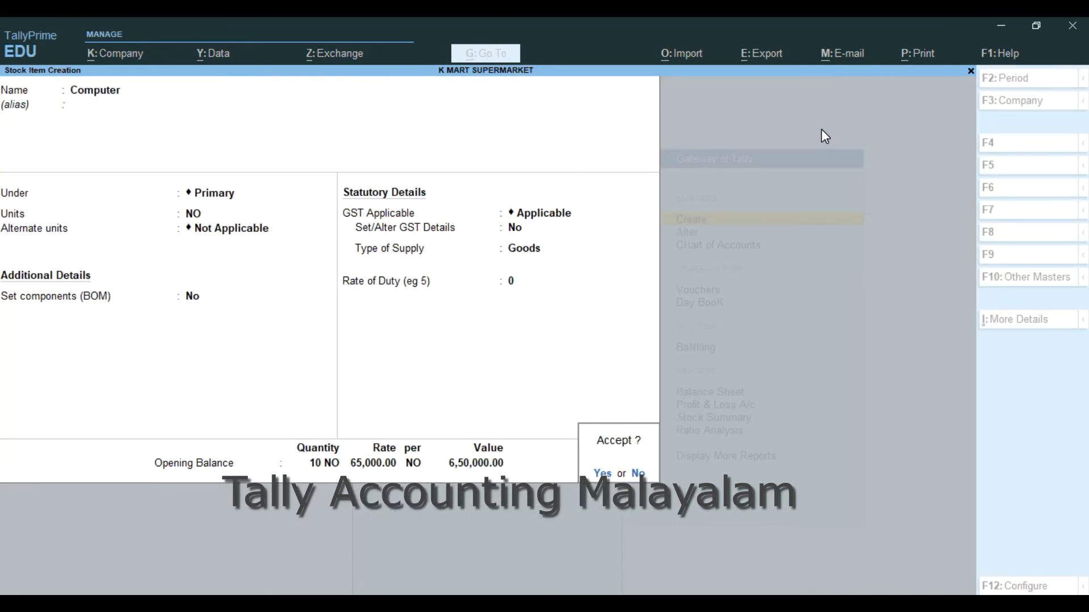
- Save the Computer stock item and return to the Gateway of Tally
{"action": "key", "text": "Return"}
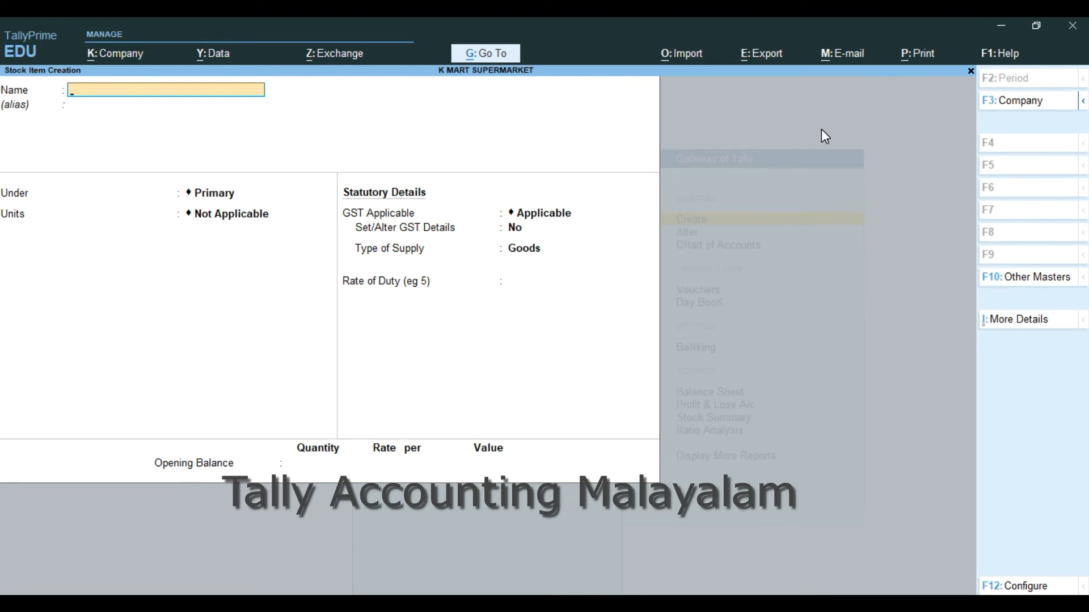
{"action": "key", "text": "Escape"}
{"action": "key", "text": "Return"}
{"action": "key", "text": "Escape"}
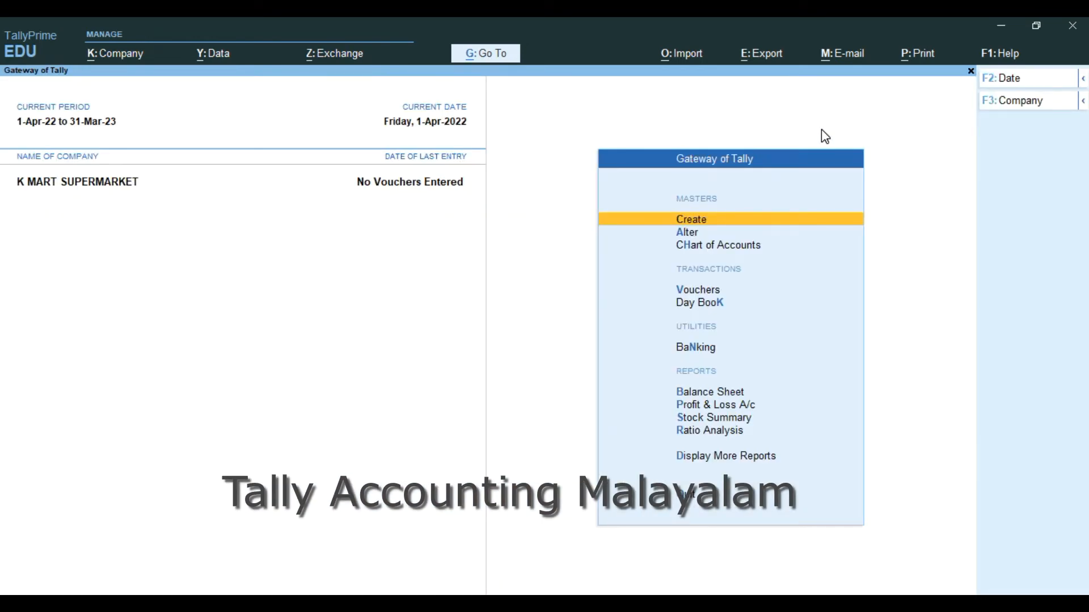
- Display the Godowns report from Inventory Books for the Primary godown
{"action": "key", "text": "d"}
{"action": "key", "text": "Down"}
{"action": "key", "text": "Down"}
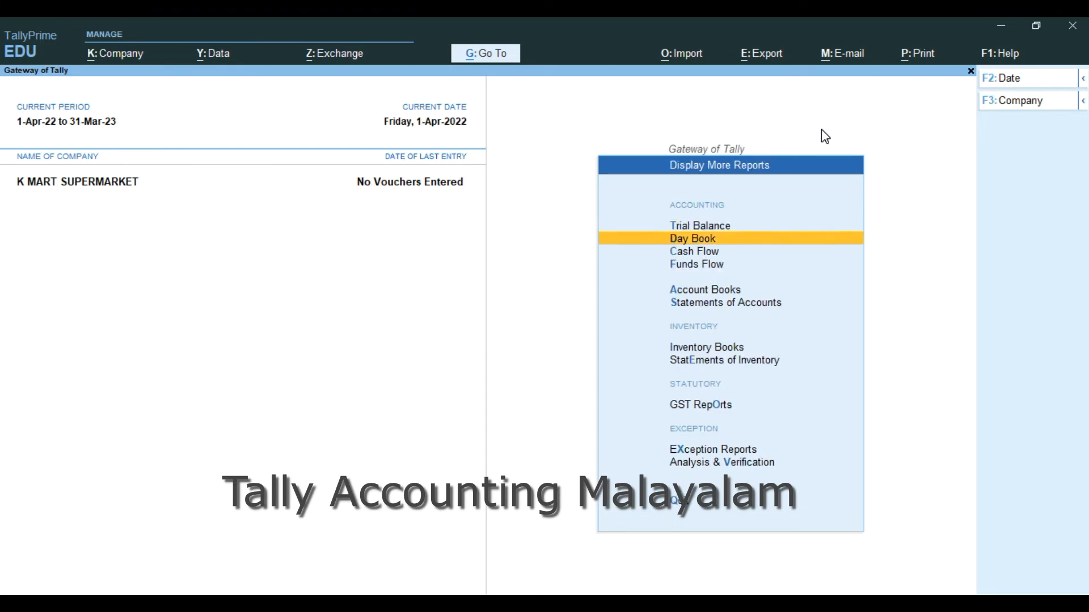
{"action": "key", "text": "Down"}
{"action": "key", "text": "Down"}
{"action": "key", "text": "Down"}
{"action": "key", "text": "Down"}
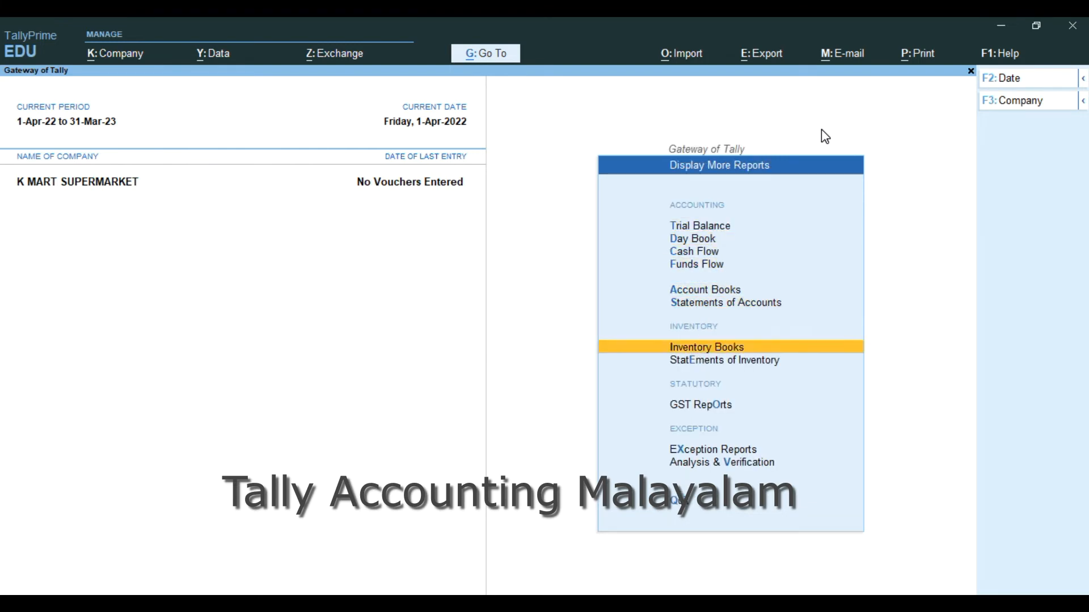
{"action": "key", "text": "Return"}
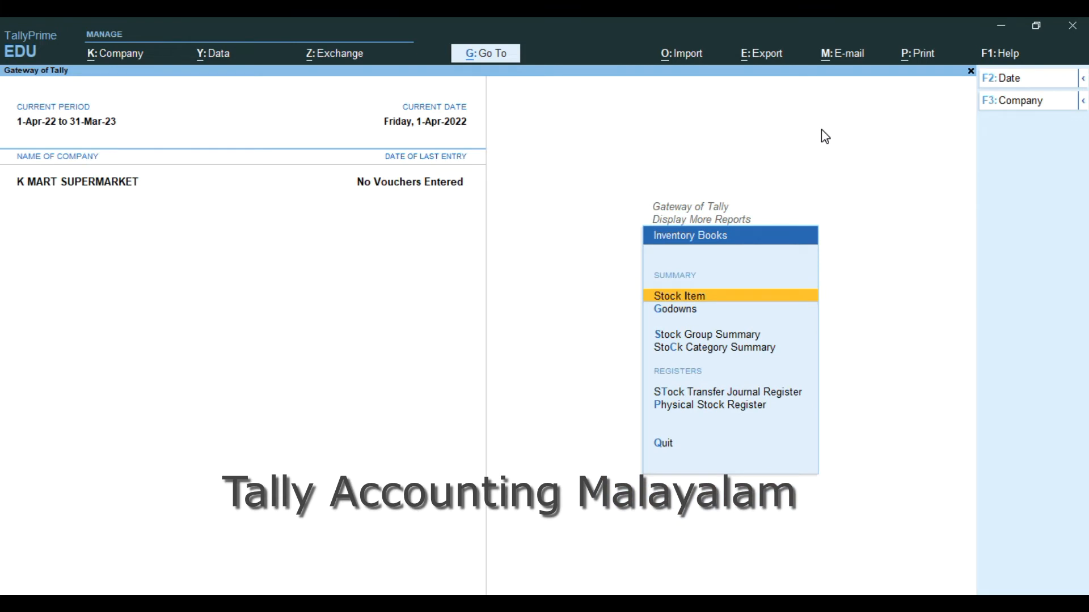
{"action": "key", "text": "Down"}
{"action": "key", "text": "Return"}
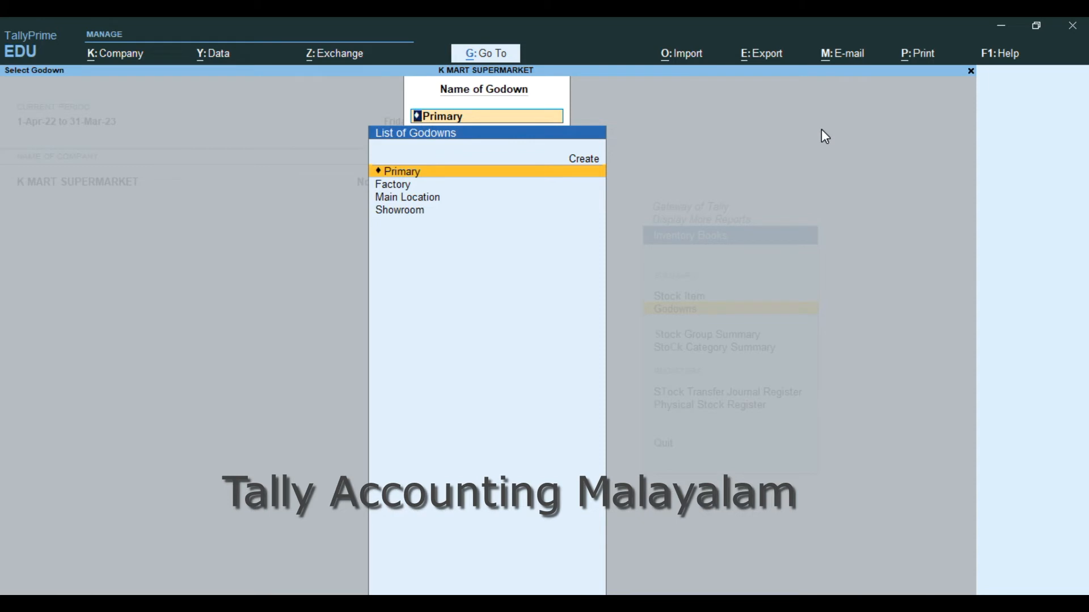
{"action": "key", "text": "Return"}
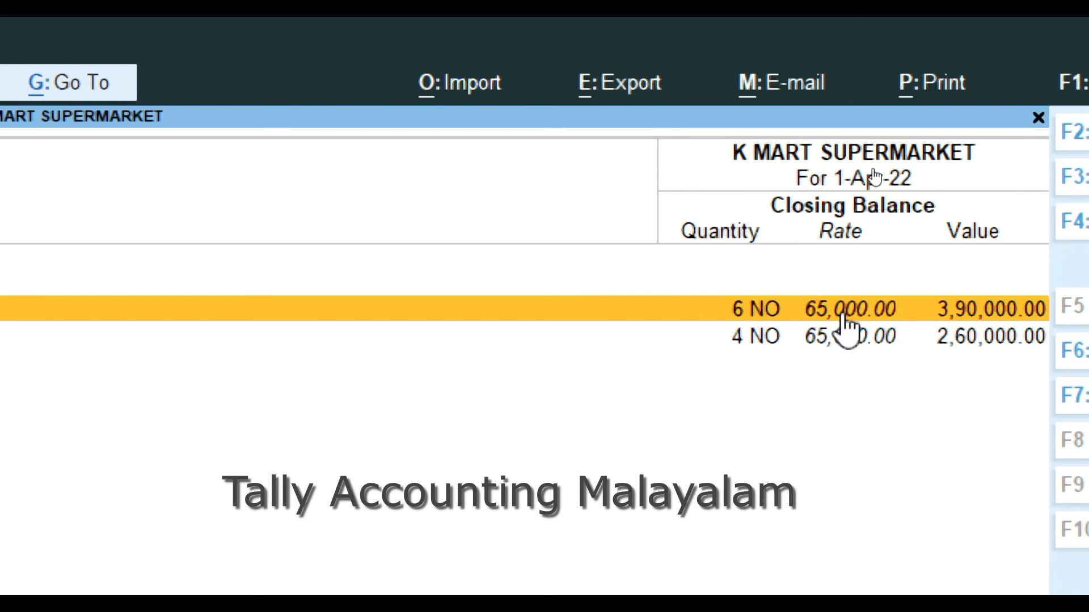
- Examine the Factory godown's Computer stock down to its monthly and voucher details, and open the Showroom godown's stock for comparison
{"action": "left_click", "coordinate": [844, 317]}
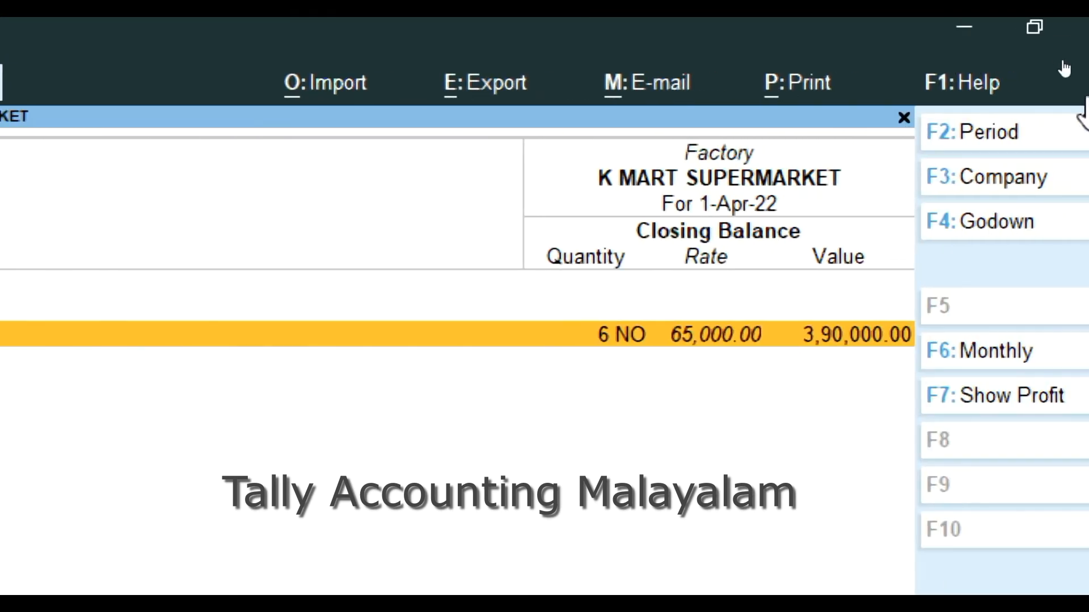
{"action": "key", "text": "Return"}
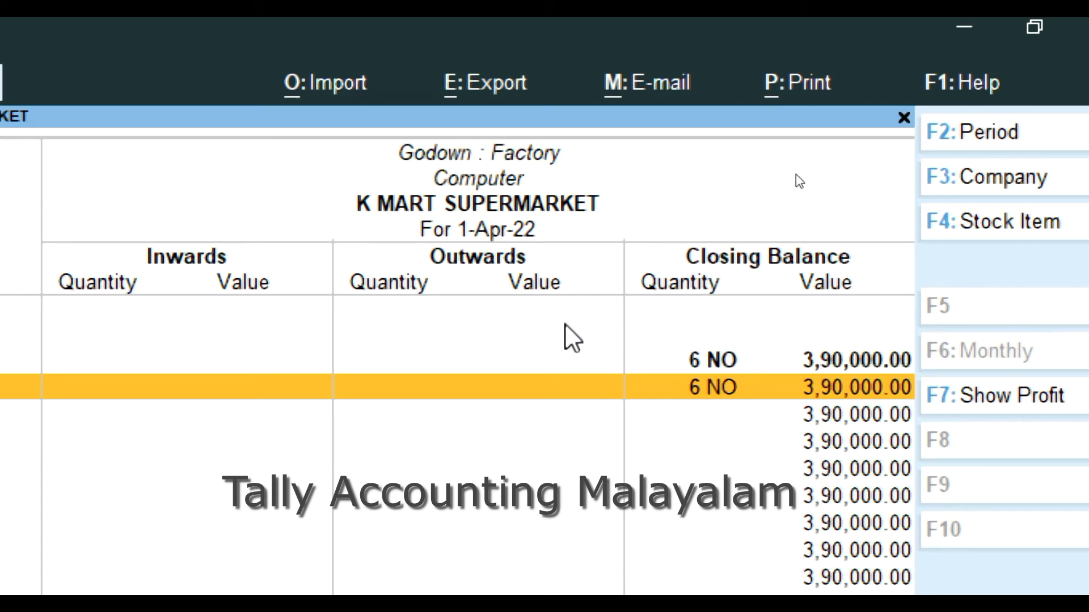
{"action": "key", "text": "Return"}
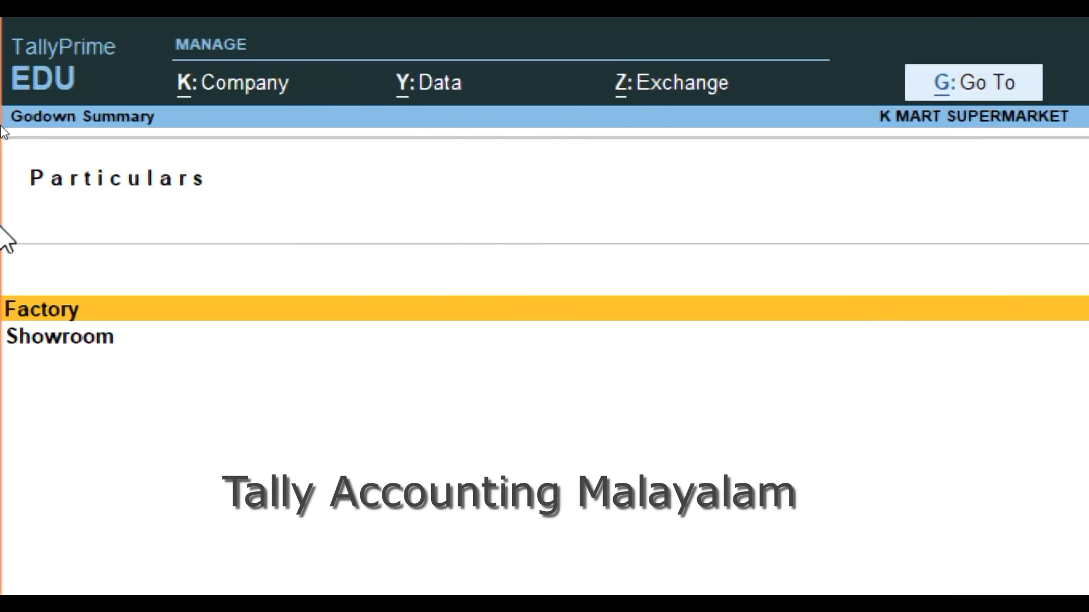
{"action": "key", "text": "Down"}
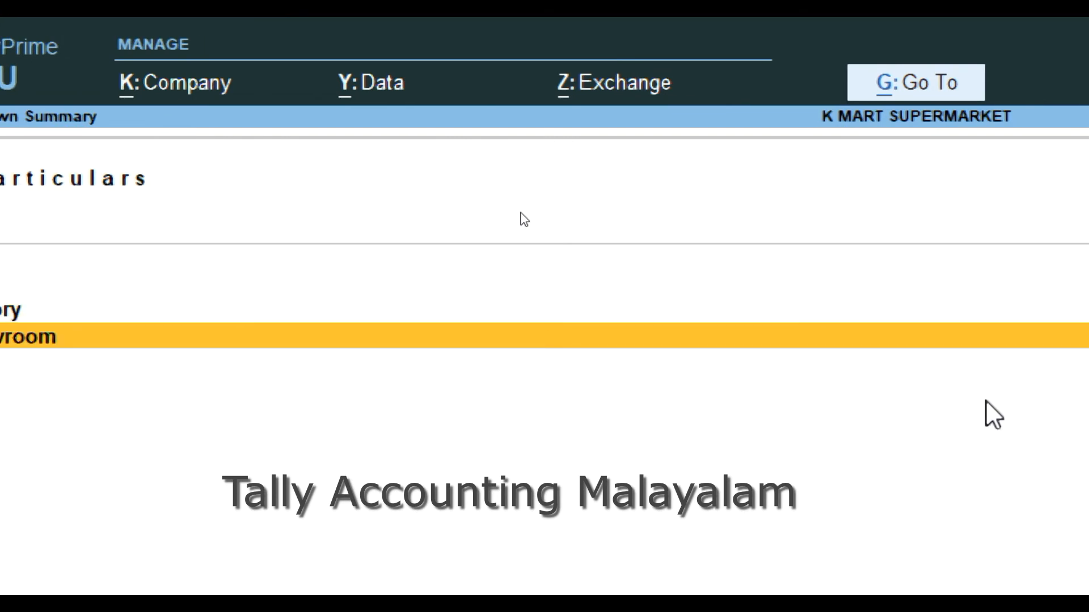
{"action": "key", "text": "Return"}
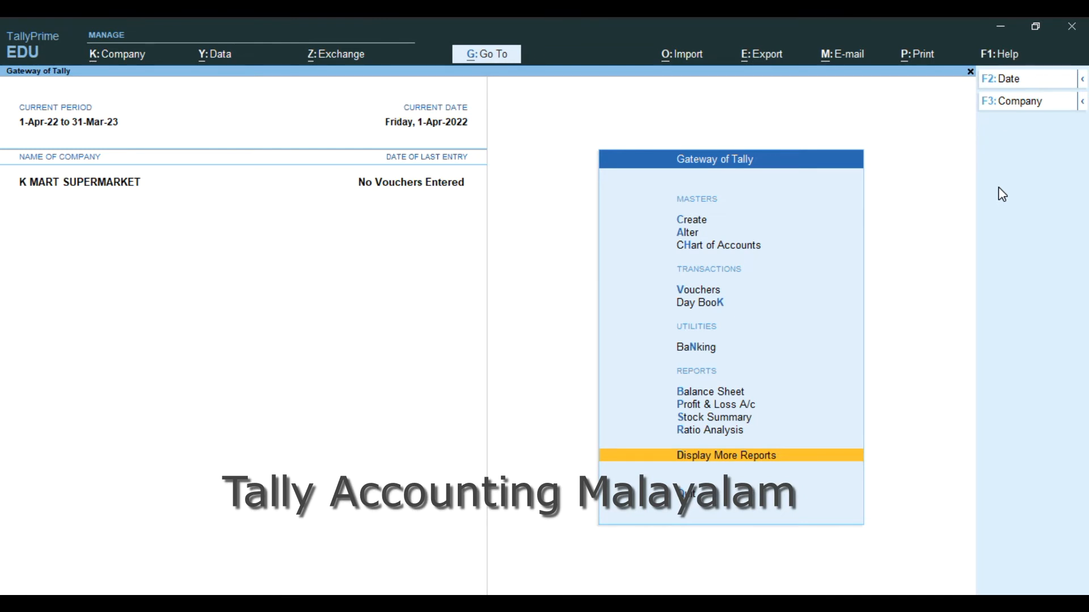
- Start a Purchase voucher with supplier invoice number 102 dated 1-Apr-22
{"action": "key", "text": "v"}
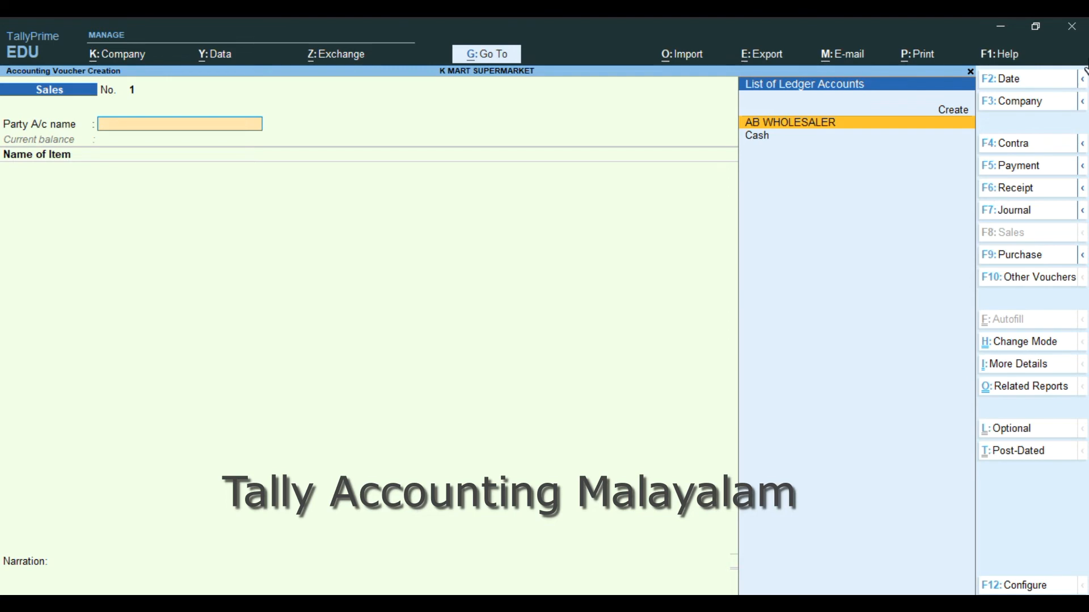
{"action": "left_click", "coordinate": [1027, 264]}
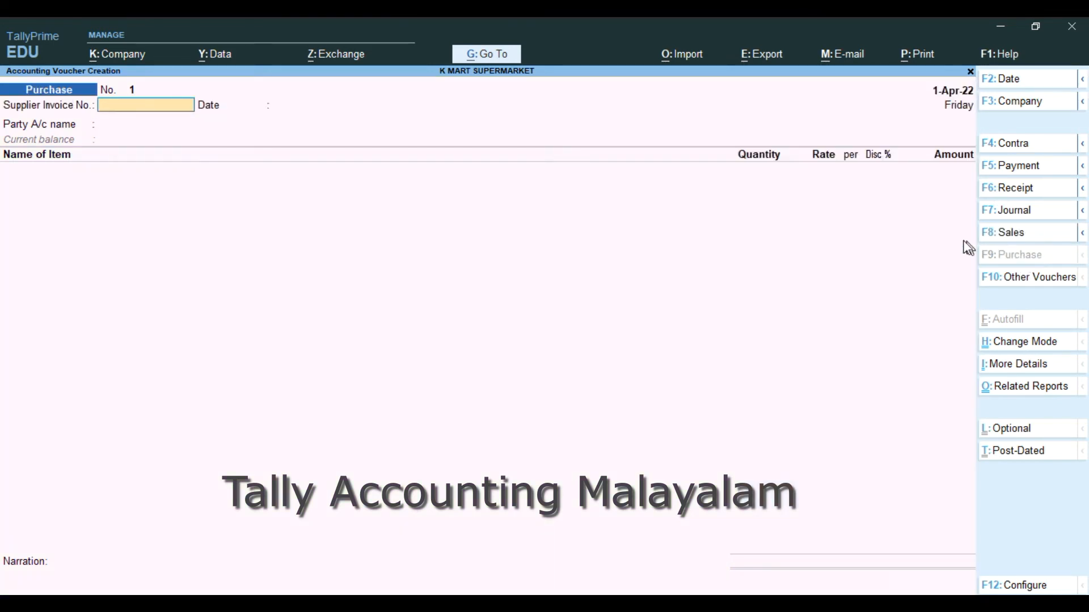
{"action": "type", "text": "102"}
{"action": "key", "text": "Return"}
{"action": "key", "text": "Return"}
- Set Cash as the purchase party, leaving the receipt details blank and keeping the default party details with registration type Unregistered
{"action": "key", "text": "Down"}
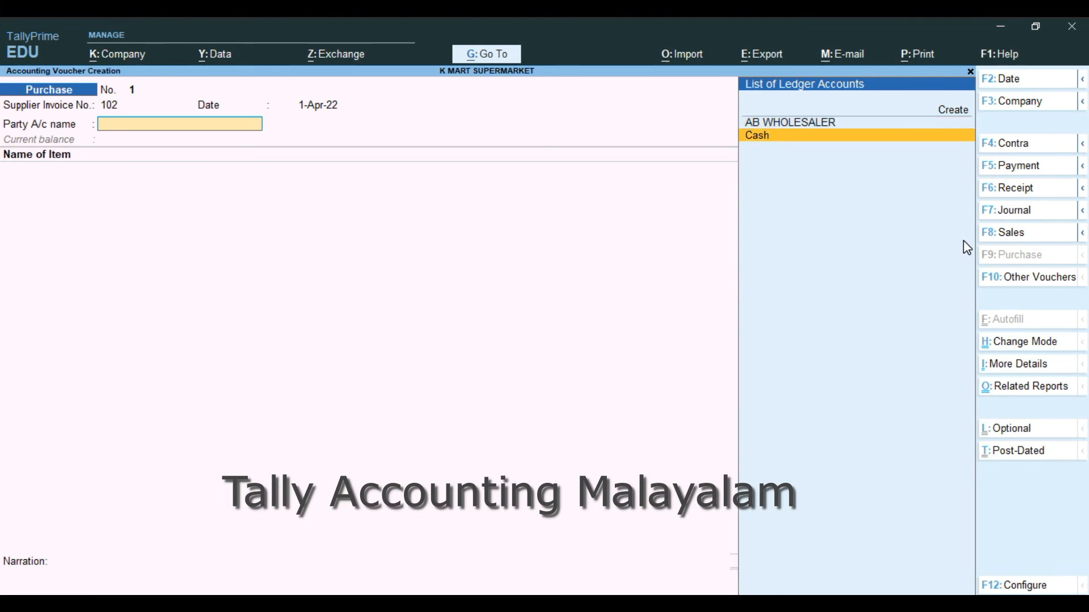
{"action": "key", "text": "Return"}
{"action": "key", "text": "Return"}
{"action": "key", "text": "Return"}
{"action": "key", "text": "Return"}
{"action": "key", "text": "Return"}
{"action": "key", "text": "Return"}
{"action": "key", "text": "Return"}
{"action": "key", "text": "Return"}
{"action": "key", "text": "Return"}
{"action": "key", "text": "Return"}
{"action": "key", "text": "Return"}
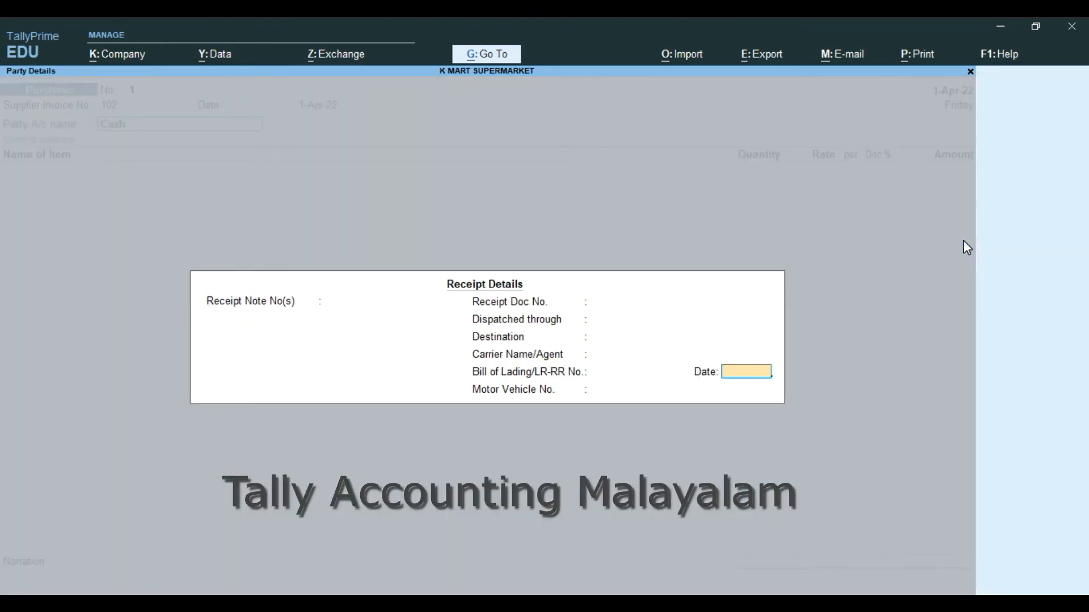
{"action": "key", "text": "Return"}
{"action": "key", "text": "Return"}
{"action": "key", "text": "Return"}
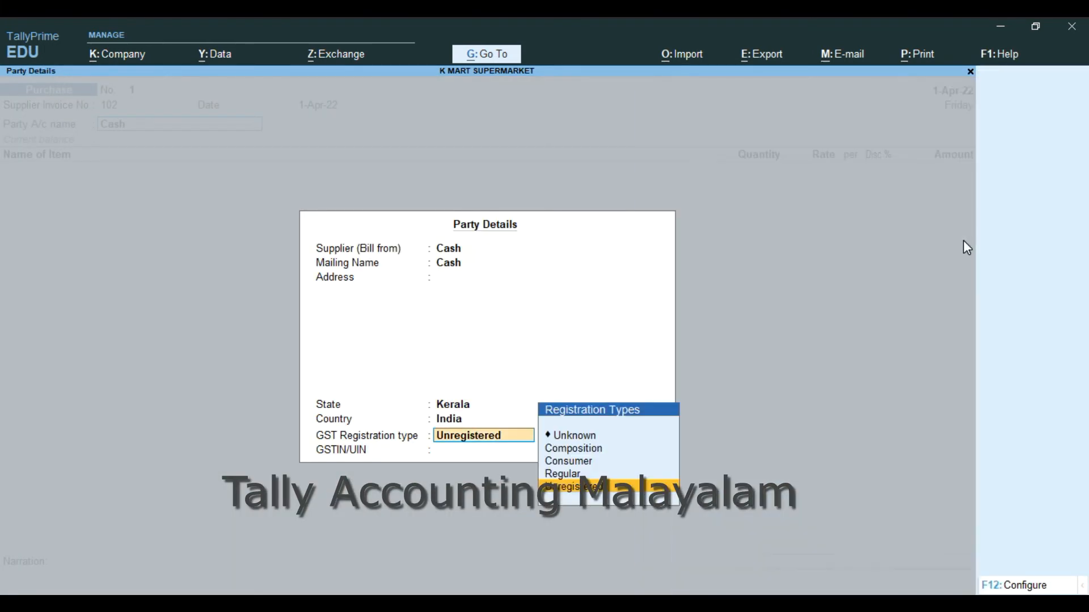
{"action": "key", "text": "Return"}
{"action": "key", "text": "Return"}
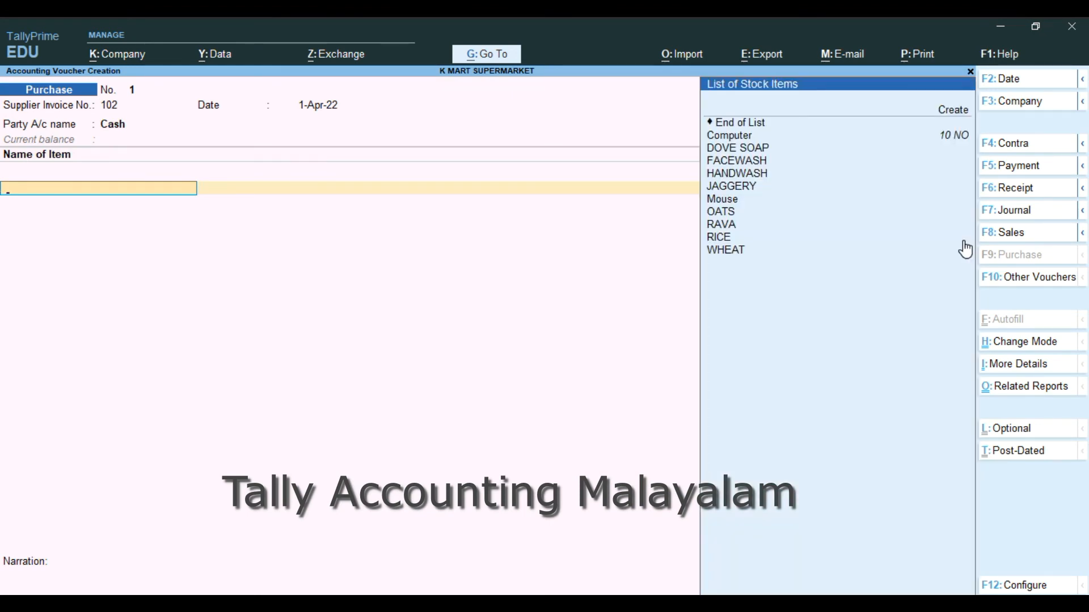
- Choose Mouse as the stock item being purchased
{"action": "key", "text": "Down"}
{"action": "key", "text": "Down"}
{"action": "key", "text": "Down"}
{"action": "key", "text": "Down"}
{"action": "key", "text": "Down"}
{"action": "key", "text": "Down"}
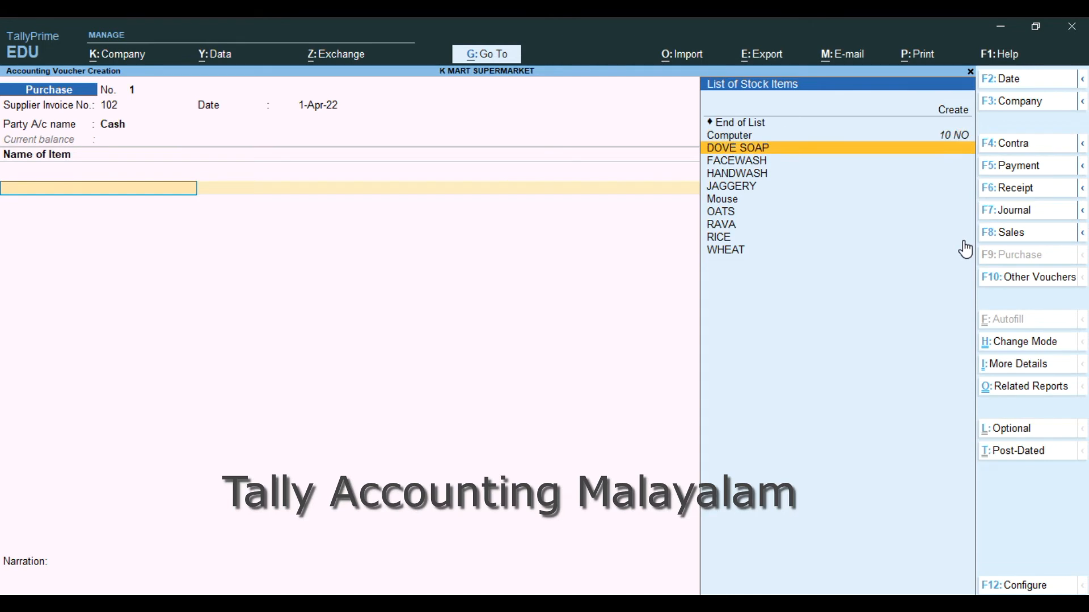
{"action": "key", "text": "Return"}
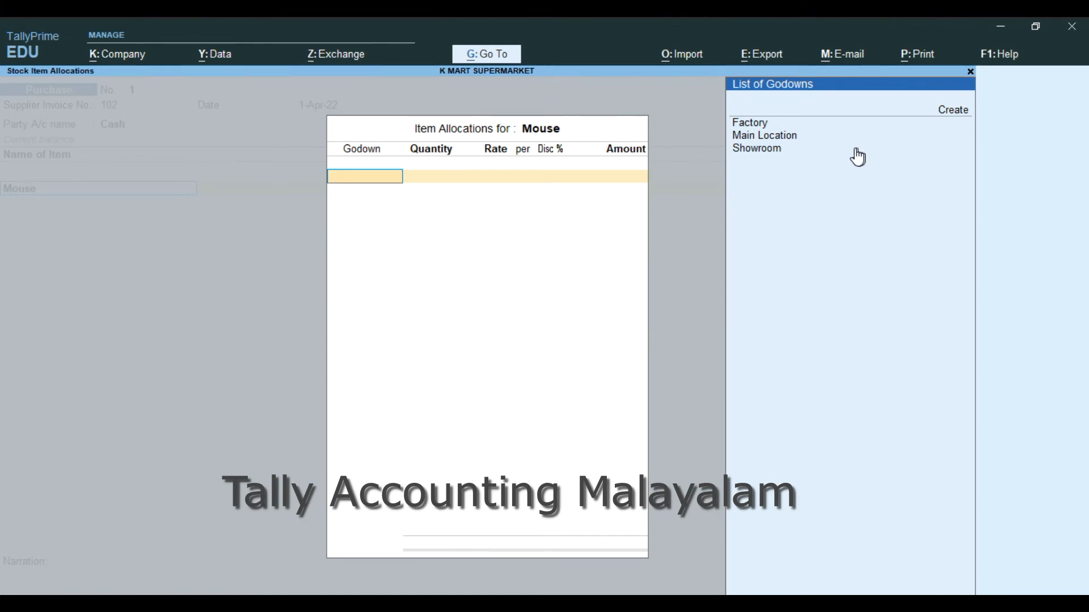
- Allocate 25 NO of Mouse to the Factory godown at a rate of 750
{"action": "key", "text": "Down"}
{"action": "key", "text": "Down"}
{"action": "key", "text": "Return"}
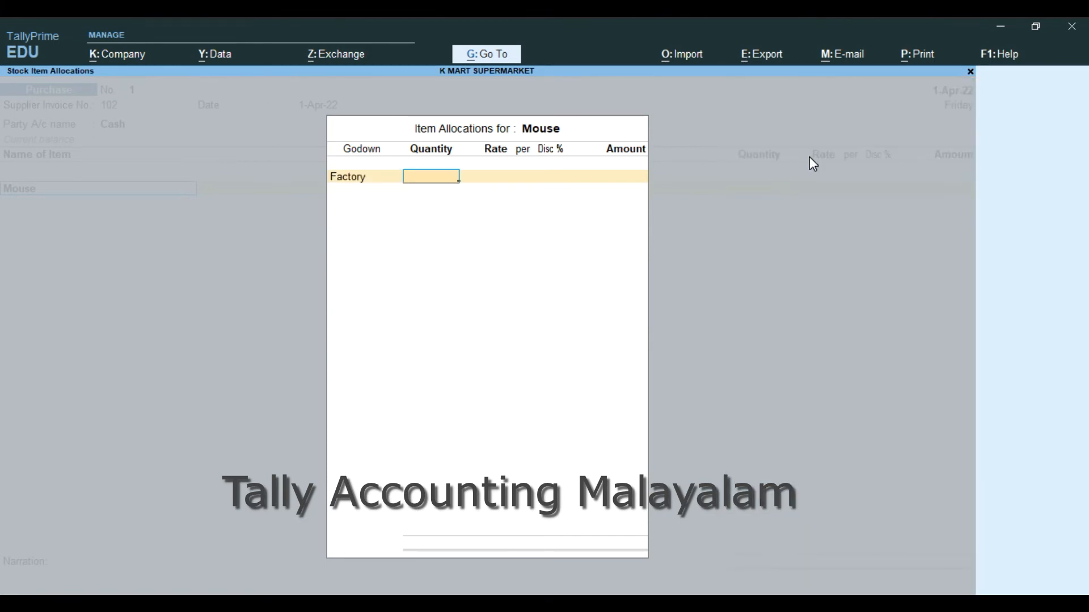
{"action": "type", "text": "25"}
{"action": "key", "text": "Return"}
{"action": "type", "text": "750"}
{"action": "key", "text": "Return"}
{"action": "key", "text": "Return"}
{"action": "key", "text": "Return"}
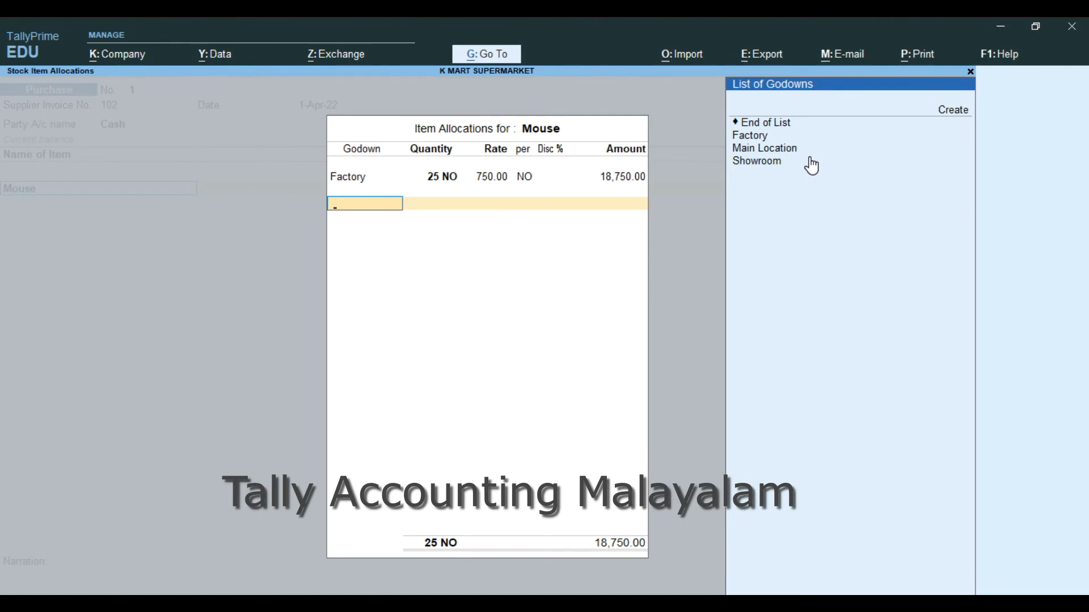
- Allocate another 30 NO of Mouse to the Showroom godown at a rate of 750 and finish the item allocation
{"action": "key", "text": "Down"}
{"action": "key", "text": "Down"}
{"action": "key", "text": "Down"}
{"action": "key", "text": "Return"}
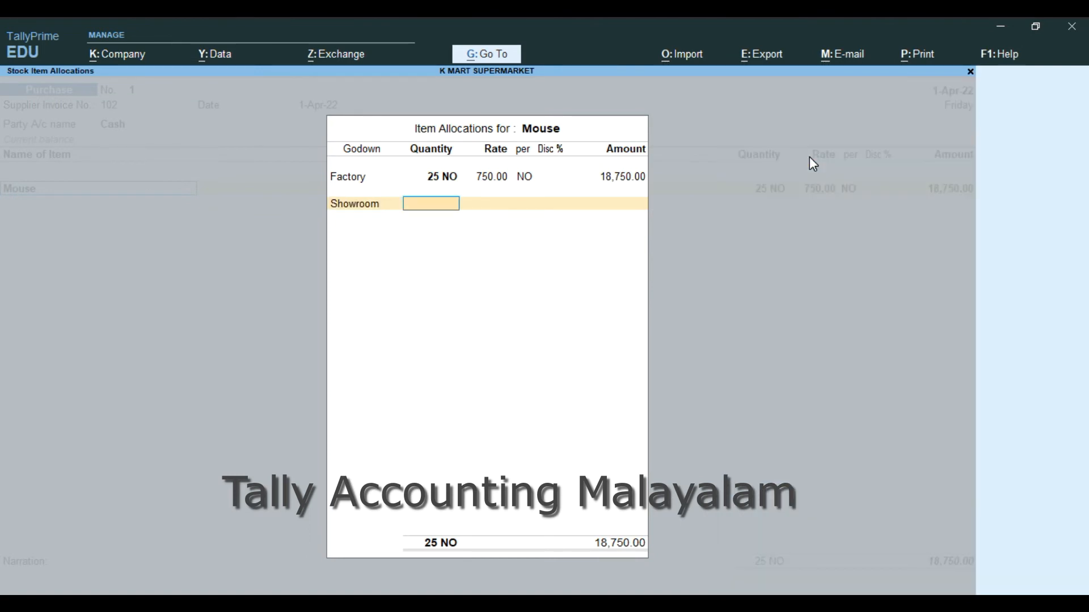
{"action": "type", "text": "30"}
{"action": "key", "text": "Return"}
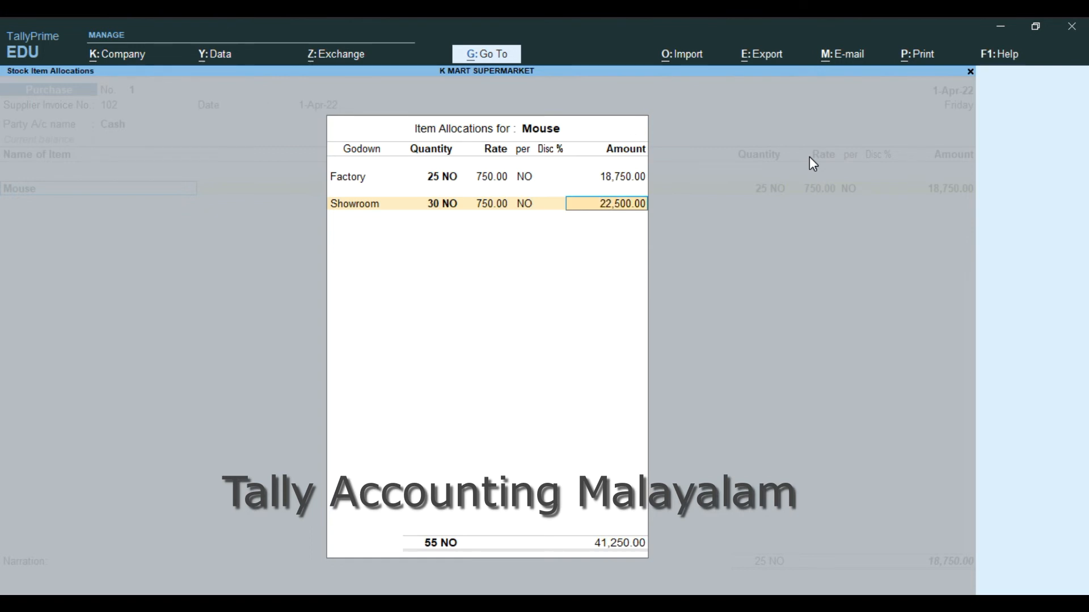
{"action": "key", "text": "Return"}
{"action": "key", "text": "Return"}
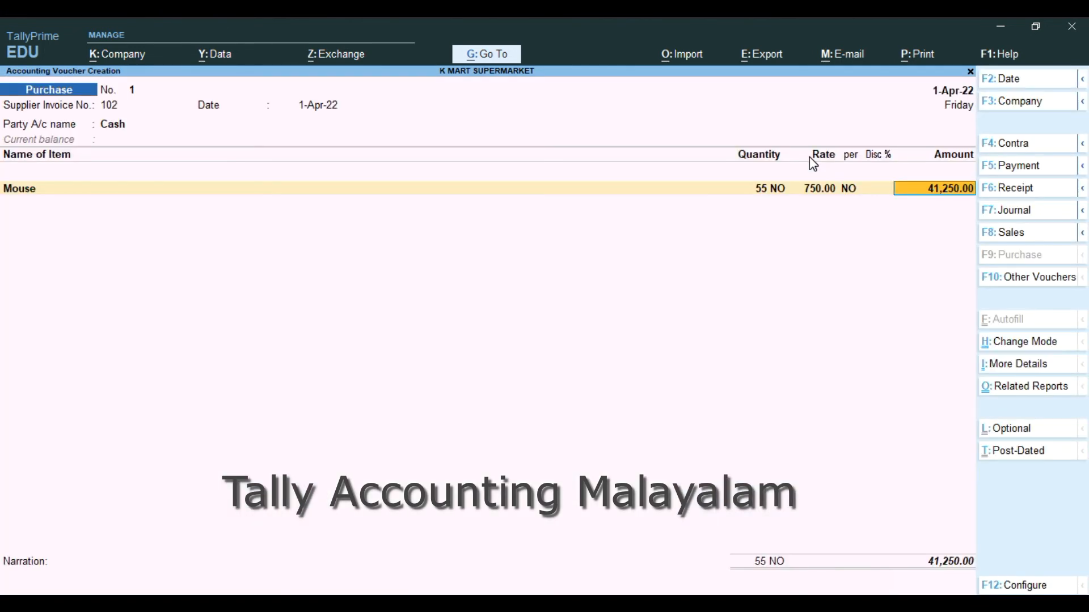
- Book the Mouse purchase to the PURCHASE ledger, end the item list and save the voucher without a narration
{"action": "key", "text": "Return"}
{"action": "key", "text": "Return"}
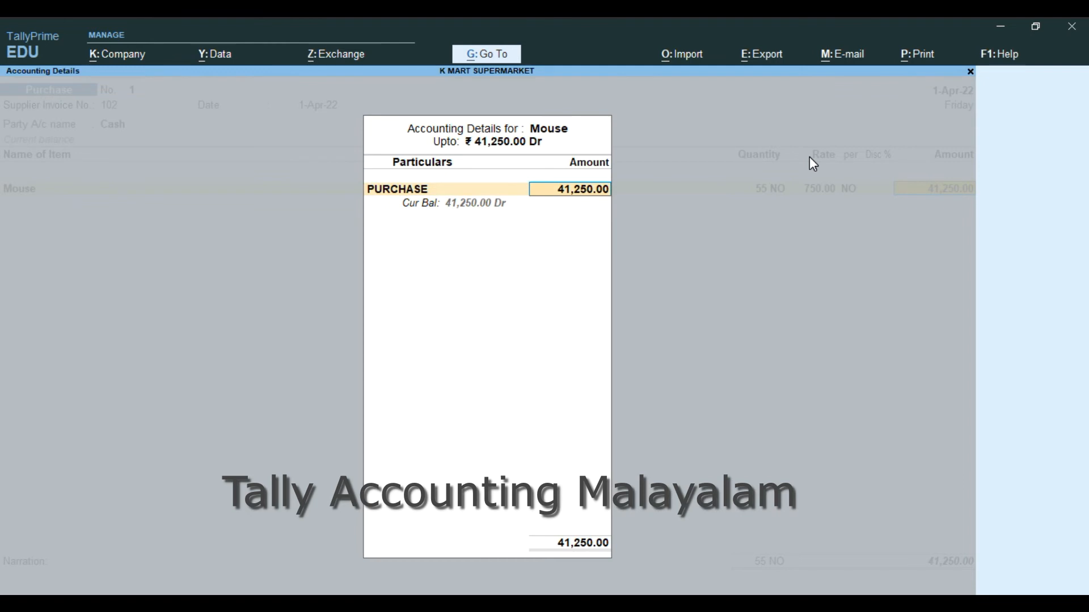
{"action": "key", "text": "Return"}
{"action": "key", "text": "Return"}
{"action": "key", "text": "Return"}
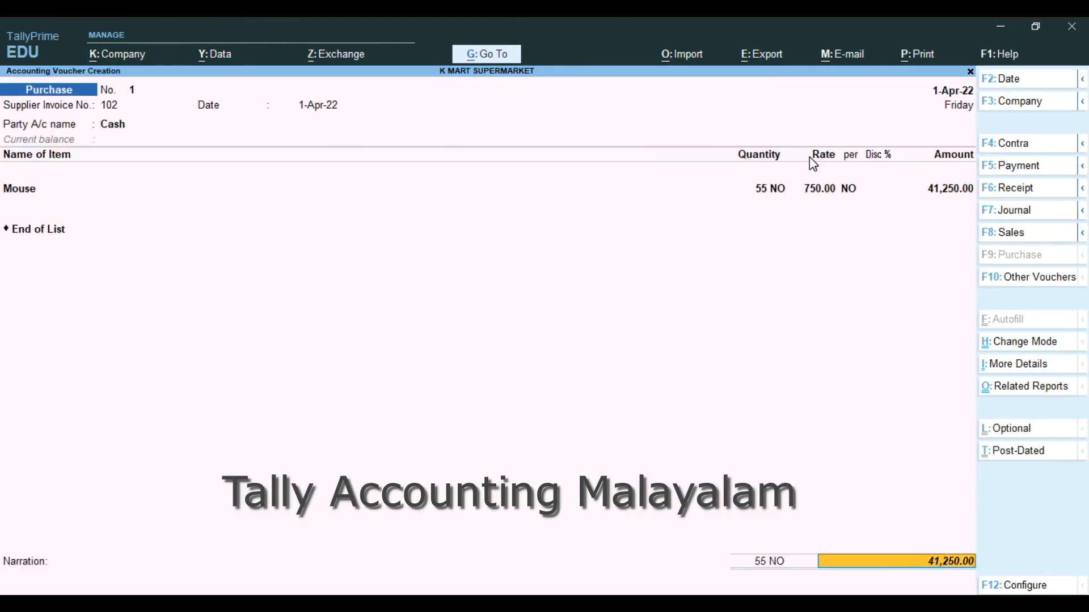
{"action": "key", "text": "Return"}
{"action": "key", "text": "Return"}
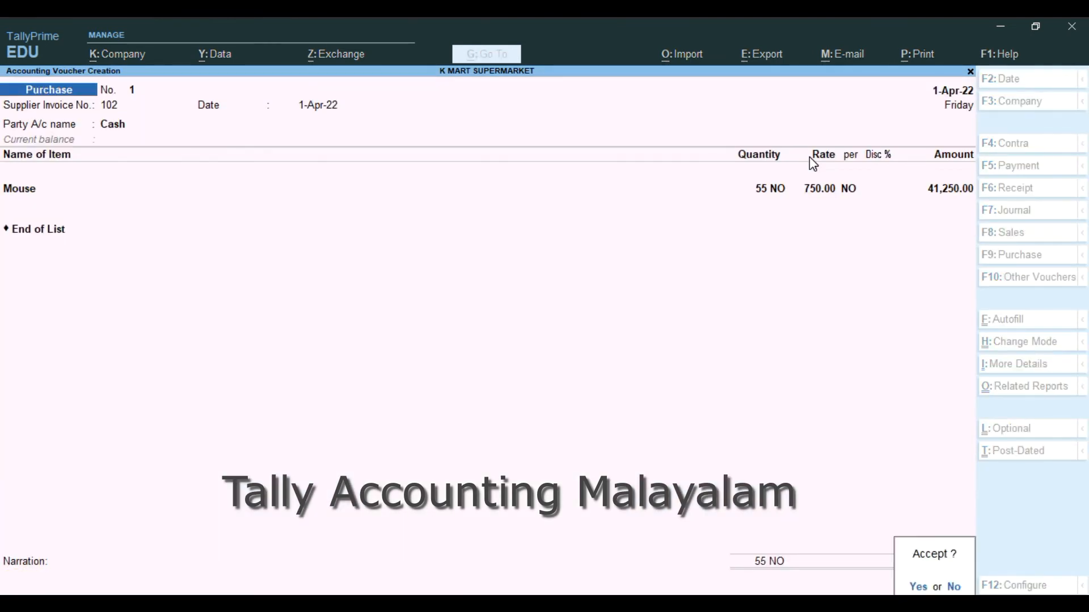
{"action": "key", "text": "Return"}
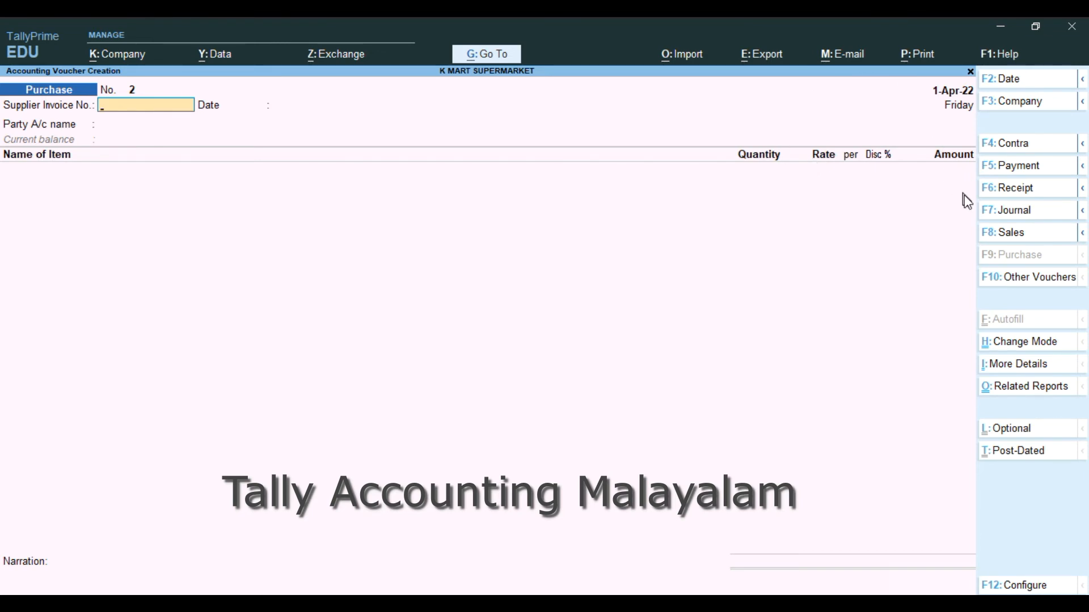
- Start a sales voucher with Cash as the party account and accept the default party details with Kerala as place of supply
{"action": "left_click", "coordinate": [1003, 234]}
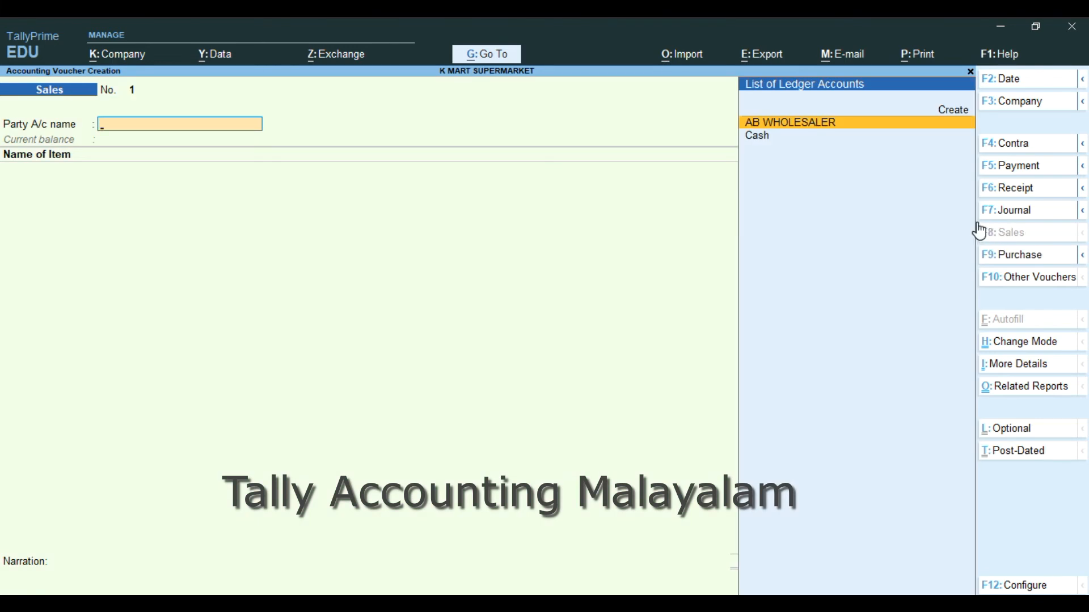
{"action": "key", "text": "Down"}
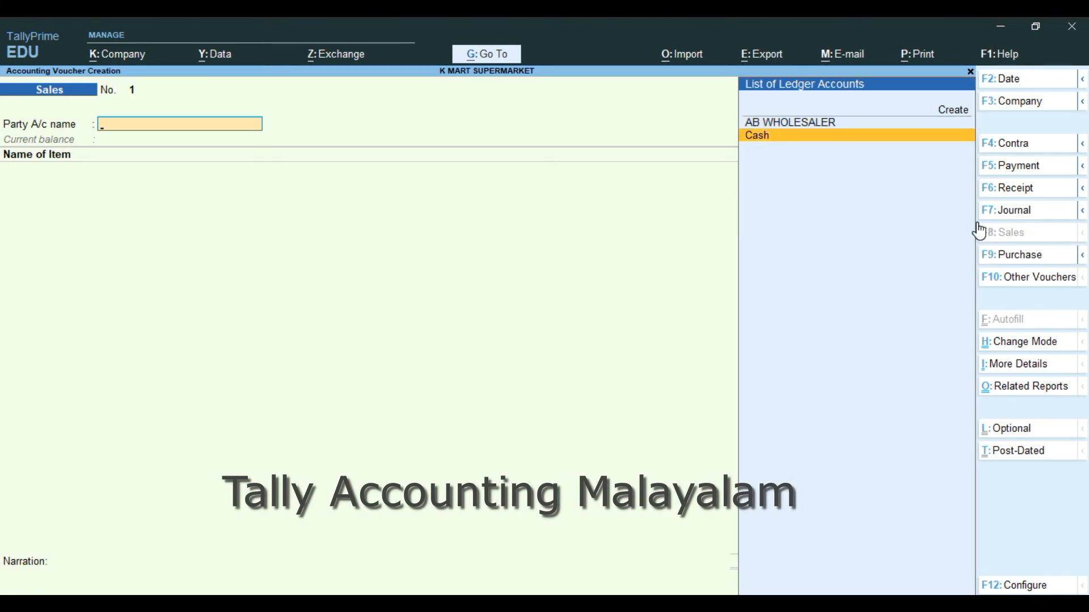
{"action": "key", "text": "Return"}
{"action": "key", "text": "Return"}
{"action": "key", "text": "Return"}
{"action": "key", "text": "Return"}
{"action": "key", "text": "Return"}
{"action": "key", "text": "Return"}
{"action": "key", "text": "Return"}
{"action": "key", "text": "Return"}
{"action": "key", "text": "Return"}
{"action": "key", "text": "Return"}
{"action": "key", "text": "Return"}
{"action": "key", "text": "Return"}
{"action": "key", "text": "Return"}
{"action": "key", "text": "Return"}
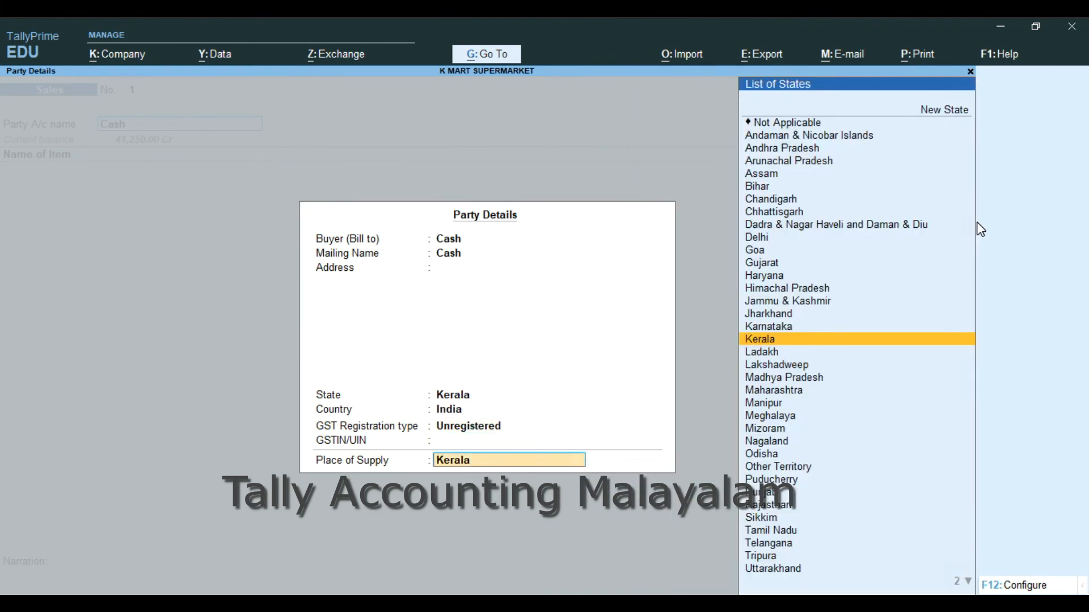
{"action": "key", "text": "Return"}
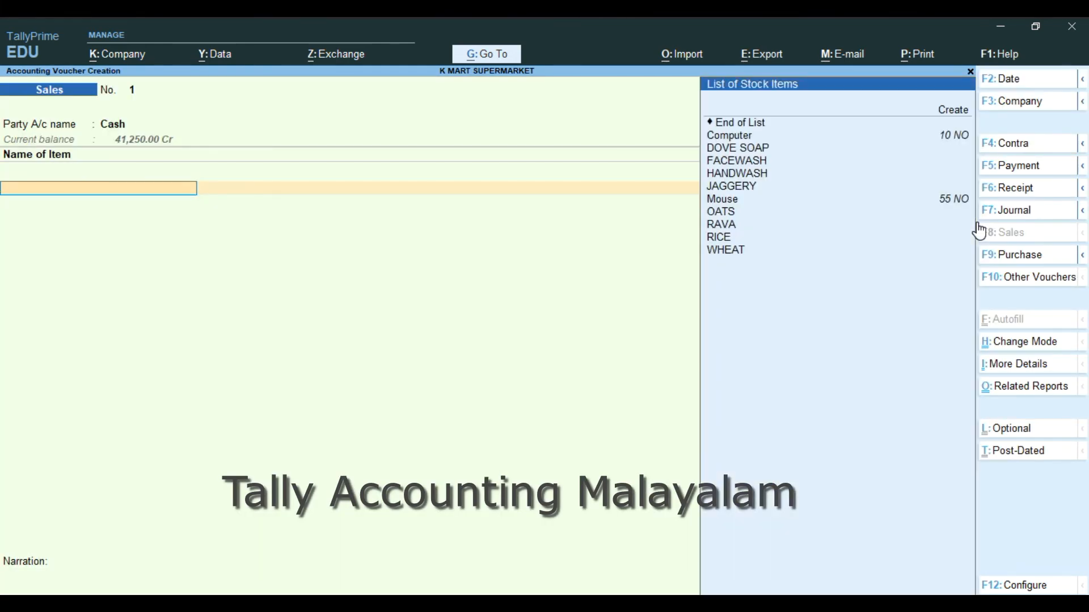
- Add Computer to the sale, allocating 2 NO from the Factory godown at a rate of 69000
{"action": "key", "text": "Down"}
{"action": "key", "text": "Down"}
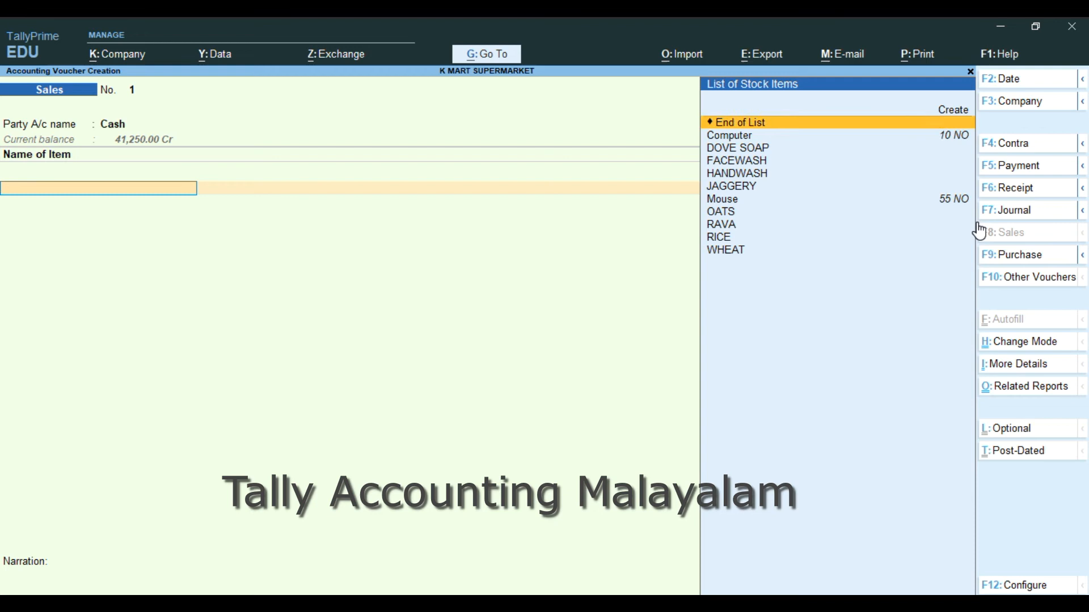
{"action": "key", "text": "Return"}
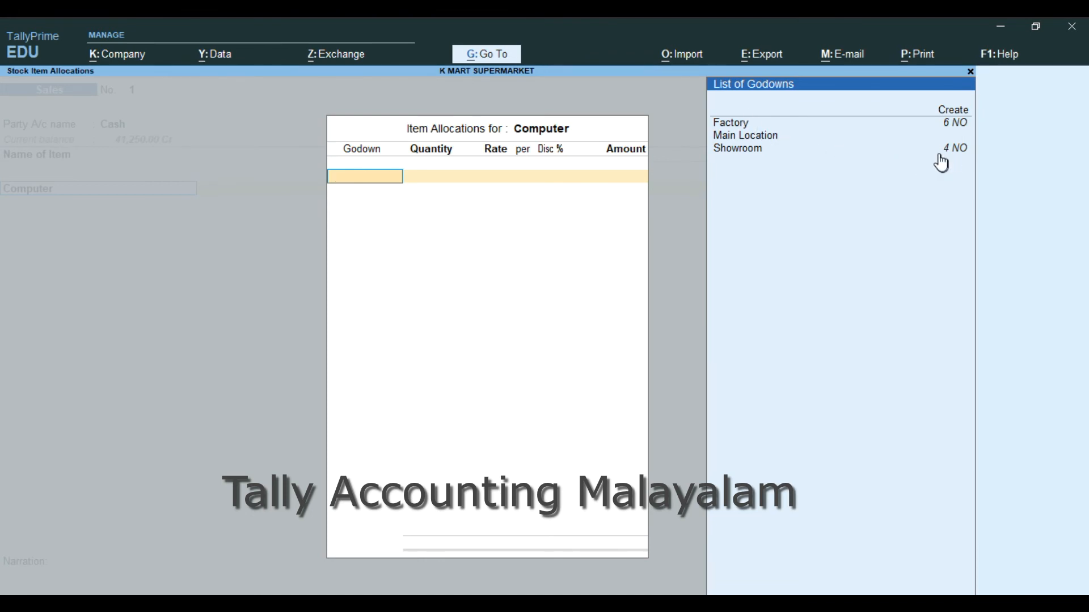
{"action": "key", "text": "Down"}
{"action": "key", "text": "Down"}
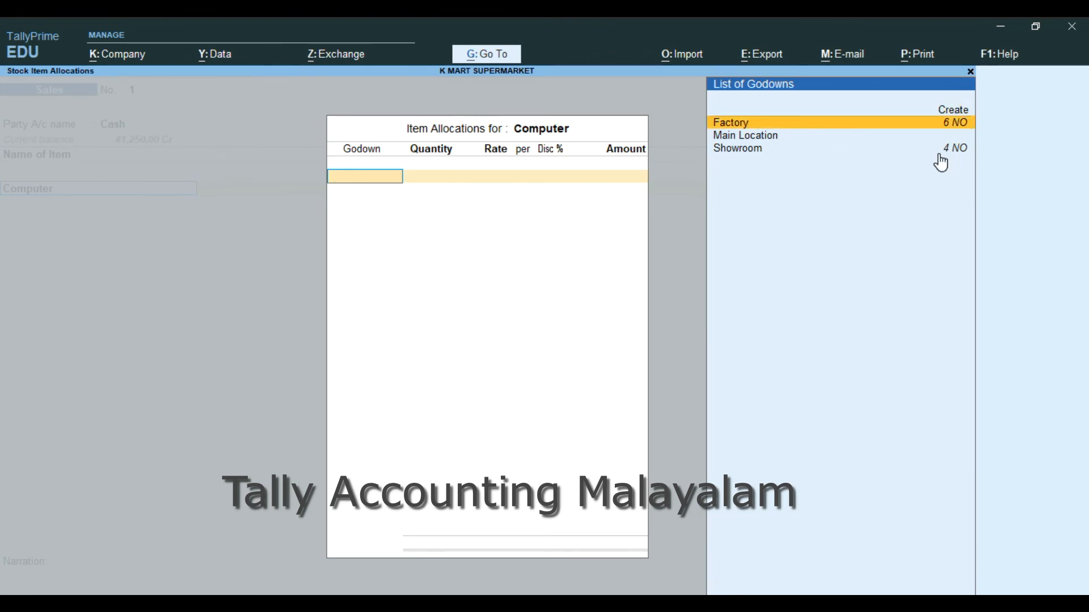
{"action": "key", "text": "Return"}
{"action": "type", "text": "2"}
{"action": "key", "text": "Return"}
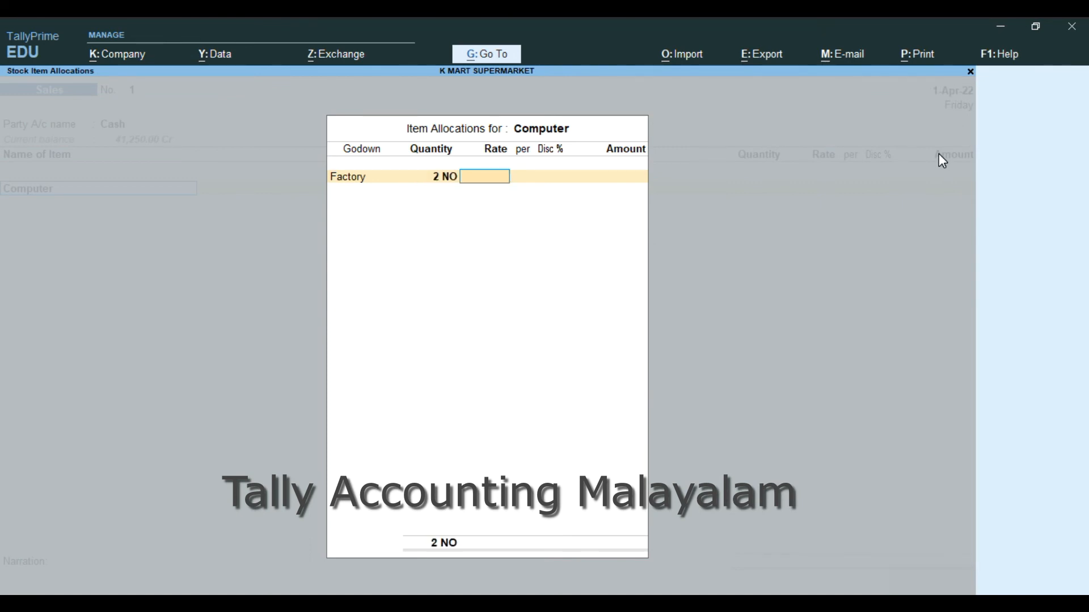
{"action": "type", "text": "69000"}
{"action": "key", "text": "Return"}
{"action": "key", "text": "Return"}
{"action": "key", "text": "Return"}
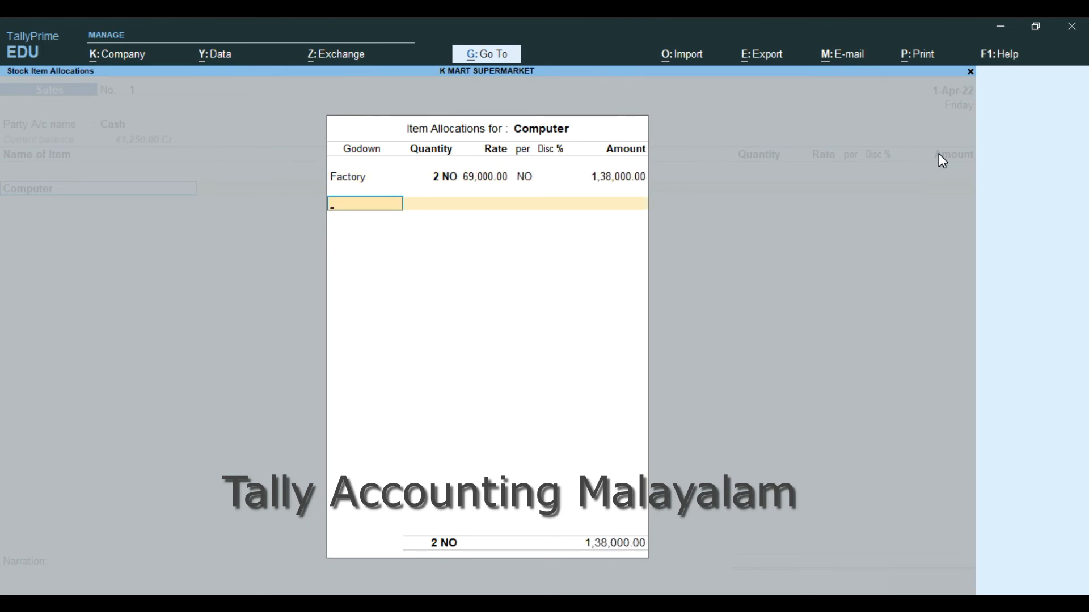
- Finish the Computer item allocation and book it to the SALES ledger
{"action": "key", "text": "Return"}
{"action": "key", "text": "Return"}
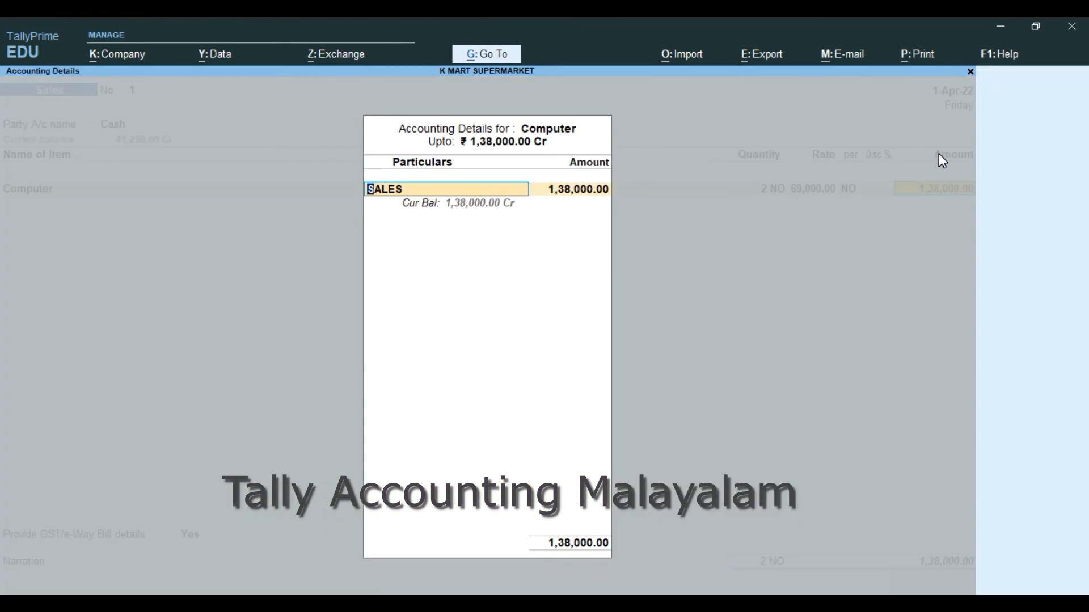
{"action": "key", "text": "Return"}
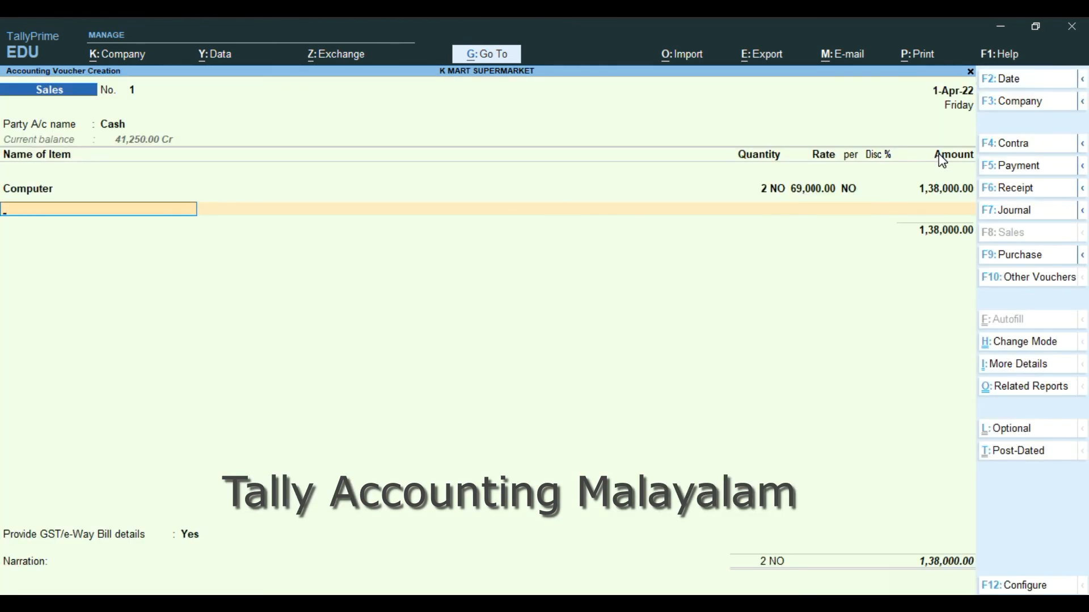
- Choose Mouse as the second stock item in the sales voucher
{"action": "key", "text": "Down"}
{"action": "key", "text": "Down"}
{"action": "key", "text": "Down"}
{"action": "key", "text": "Down"}
{"action": "key", "text": "Down"}
{"action": "key", "text": "Down"}
{"action": "key", "text": "Down"}
{"action": "key", "text": "Down"}
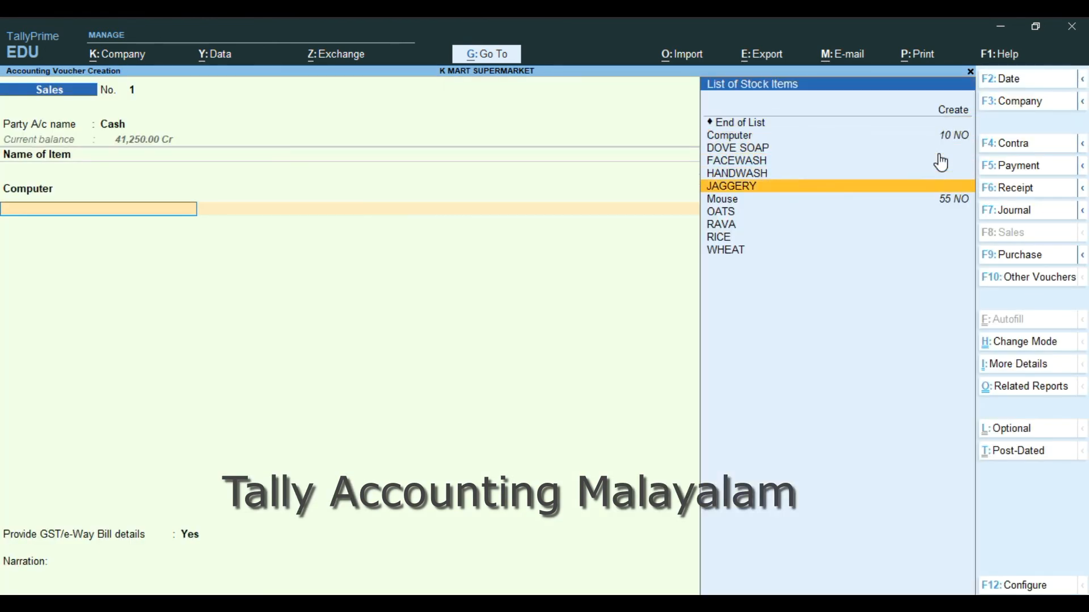
{"action": "key", "text": "Return"}
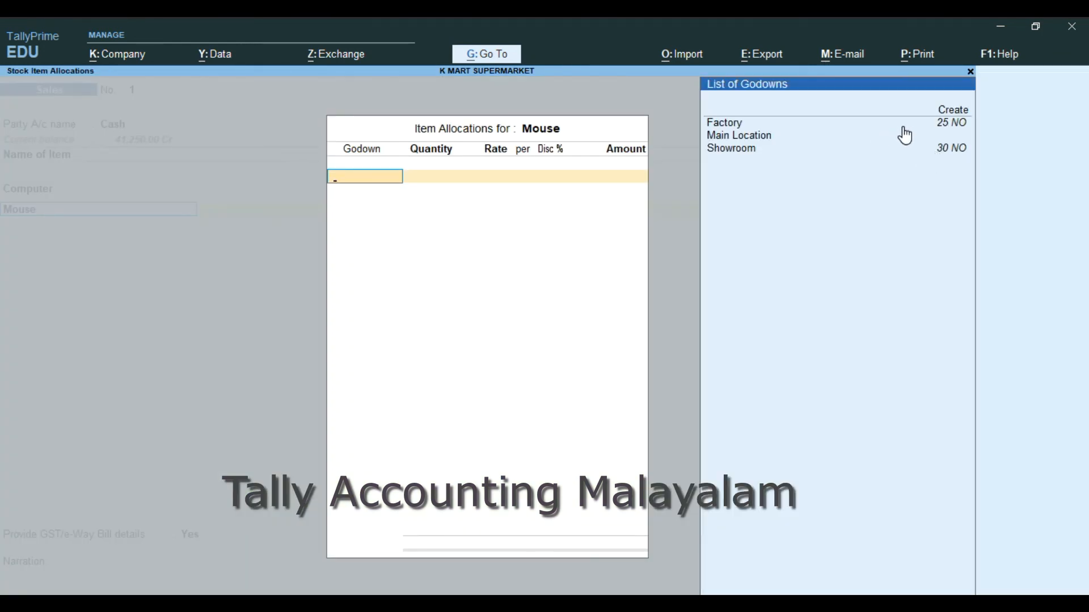
- Allocate 10 NO of Mouse from the Factory godown at a rate of 850
{"action": "left_click", "coordinate": [874, 125]}
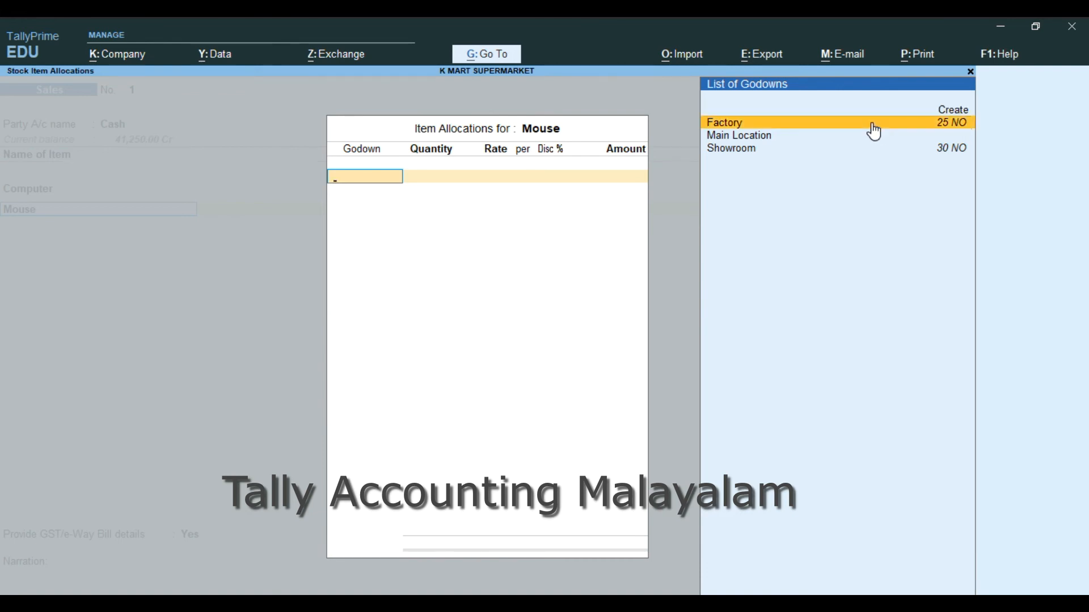
{"action": "left_click", "coordinate": [873, 125]}
{"action": "type", "text": "10"}
{"action": "key", "text": "Return"}
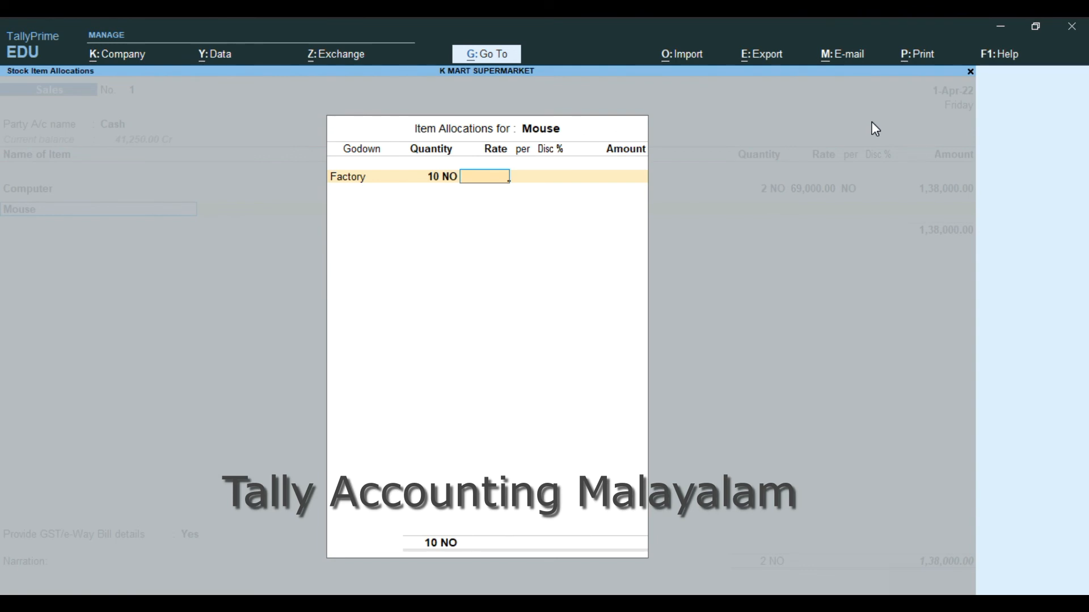
{"action": "type", "text": "850"}
{"action": "key", "text": "Return"}
{"action": "key", "text": "Return"}
{"action": "key", "text": "Return"}
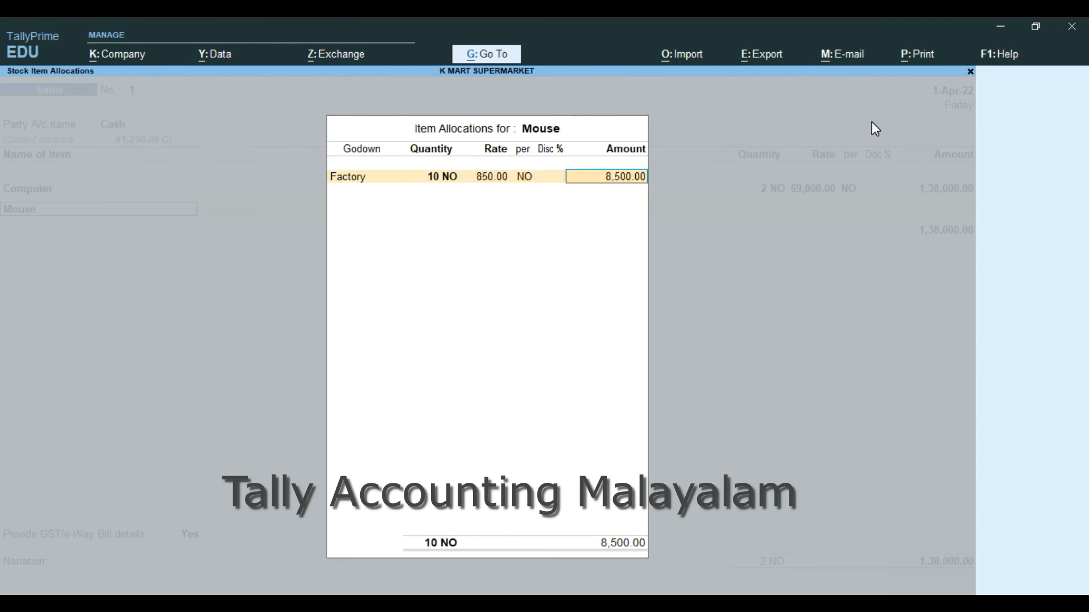
{"action": "key", "text": "Return"}
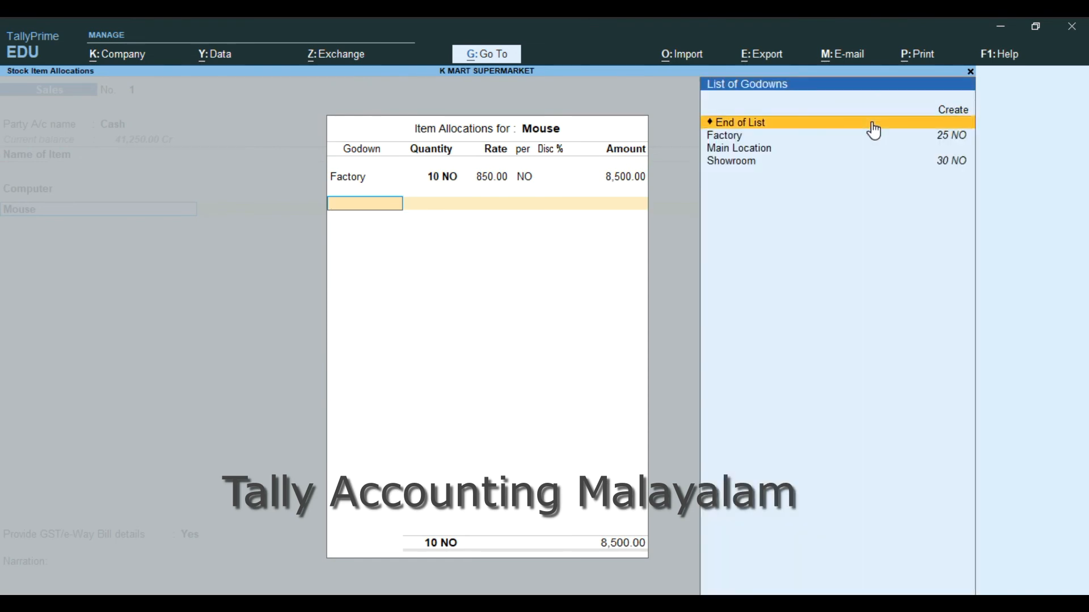
- Allocate another 5 NO of Mouse from the Showroom godown at a rate of 850
{"action": "key", "text": "Down"}
{"action": "key", "text": "Down"}
{"action": "key", "text": "Down"}
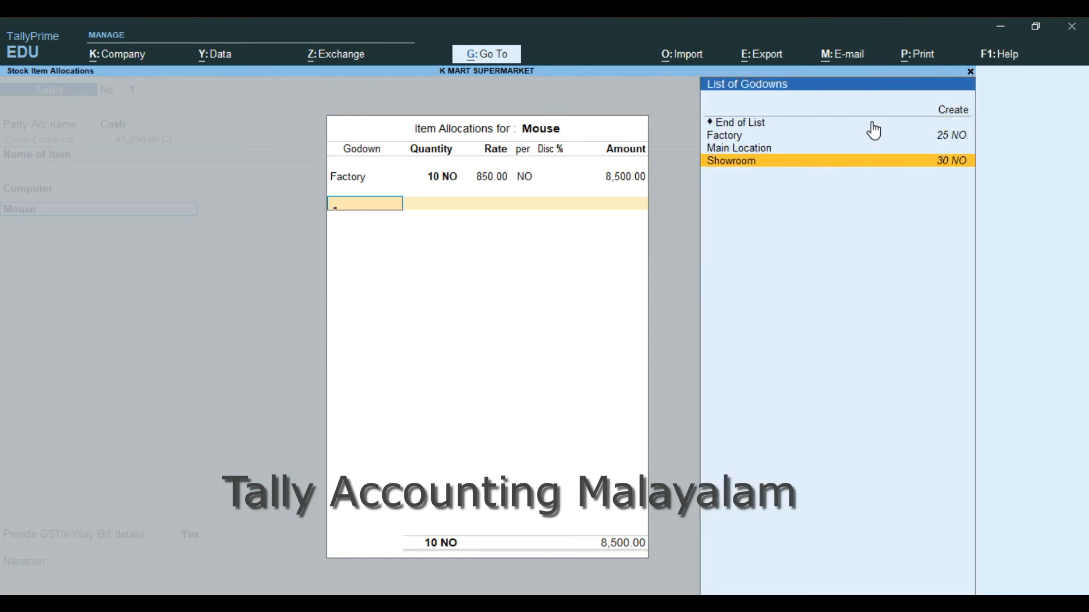
{"action": "key", "text": "Return"}
{"action": "type", "text": "5"}
{"action": "key", "text": "Return"}
{"action": "key", "text": "Return"}
{"action": "key", "text": "Return"}
{"action": "key", "text": "Return"}
{"action": "key", "text": "Return"}
- Book the Mouse sale to the SALES ledger and end the item list
{"action": "key", "text": "Return"}
{"action": "key", "text": "Return"}
{"action": "key", "text": "Return"}
{"action": "key", "text": "Return"}
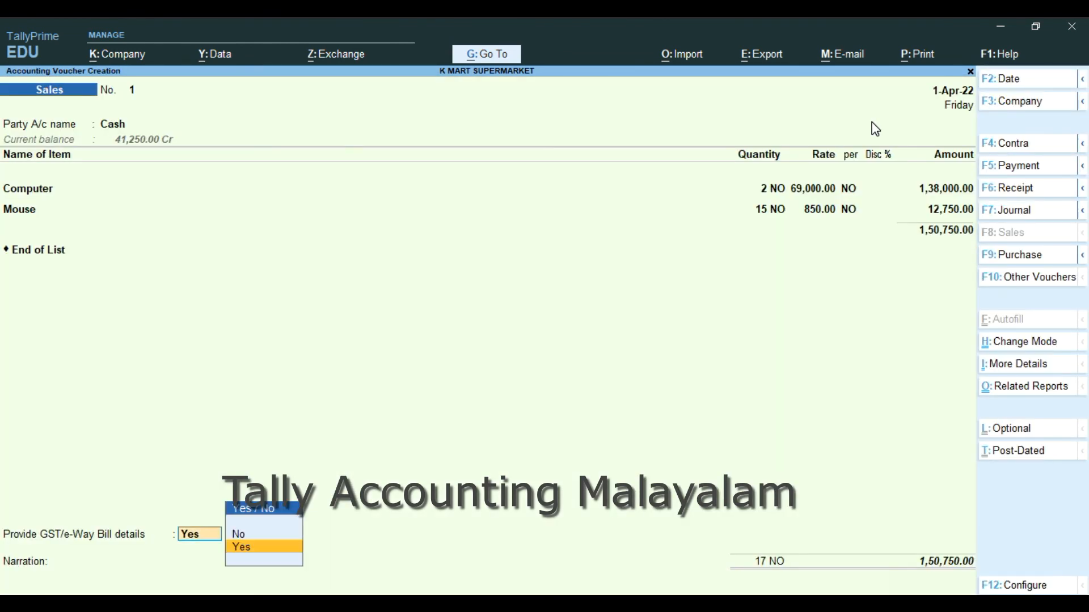
- Keep Provide GST/e-Way Bill details set to Yes and accept the default details
{"action": "key", "text": "Return"}
{"action": "key", "text": "Return"}
{"action": "key", "text": "Return"}
{"action": "key", "text": "Return"}
{"action": "key", "text": "Return"}
{"action": "key", "text": "Return"}
{"action": "key", "text": "Return"}
{"action": "key", "text": "Return"}
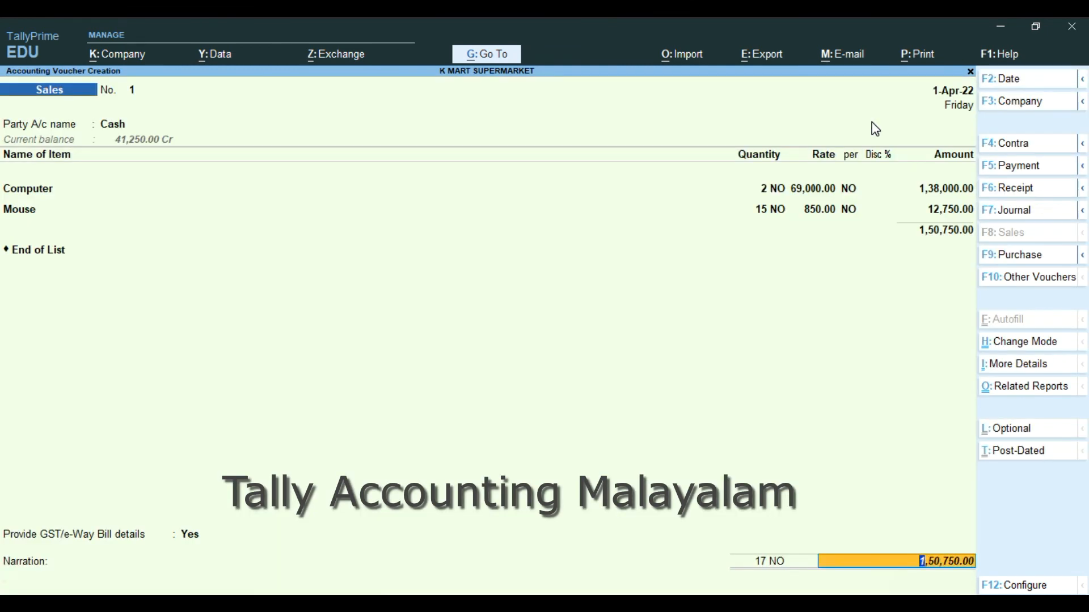
- Save the sales voucher without a narration and answer the e-Way Bill generation prompt with its default
{"action": "key", "text": "Return"}
{"action": "key", "text": "Return"}
{"action": "key", "text": "Return"}
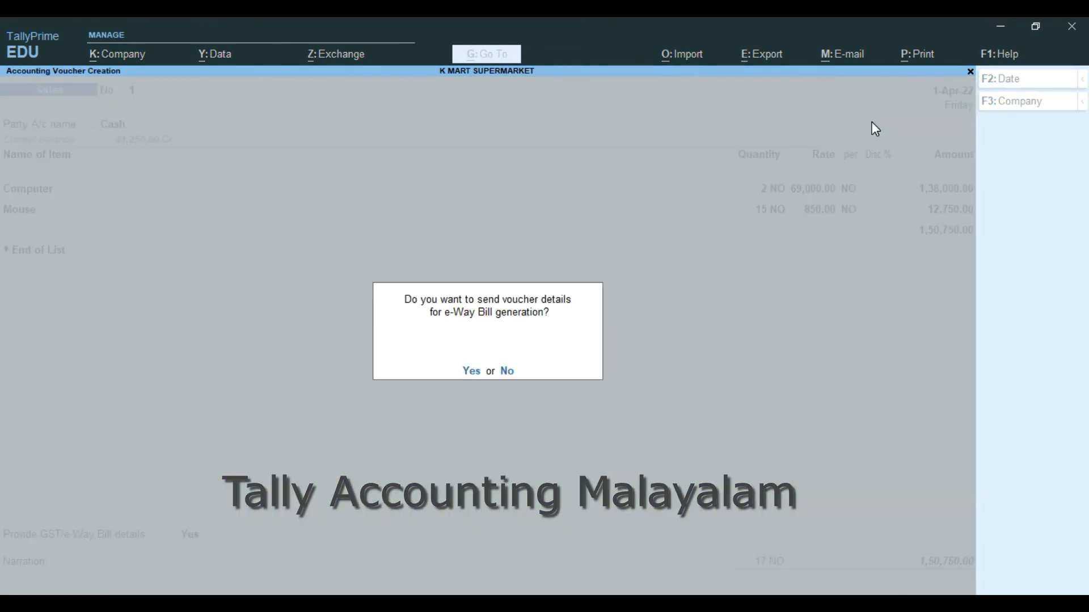
{"action": "key", "text": "Return"}
{"action": "key", "text": "Return"}
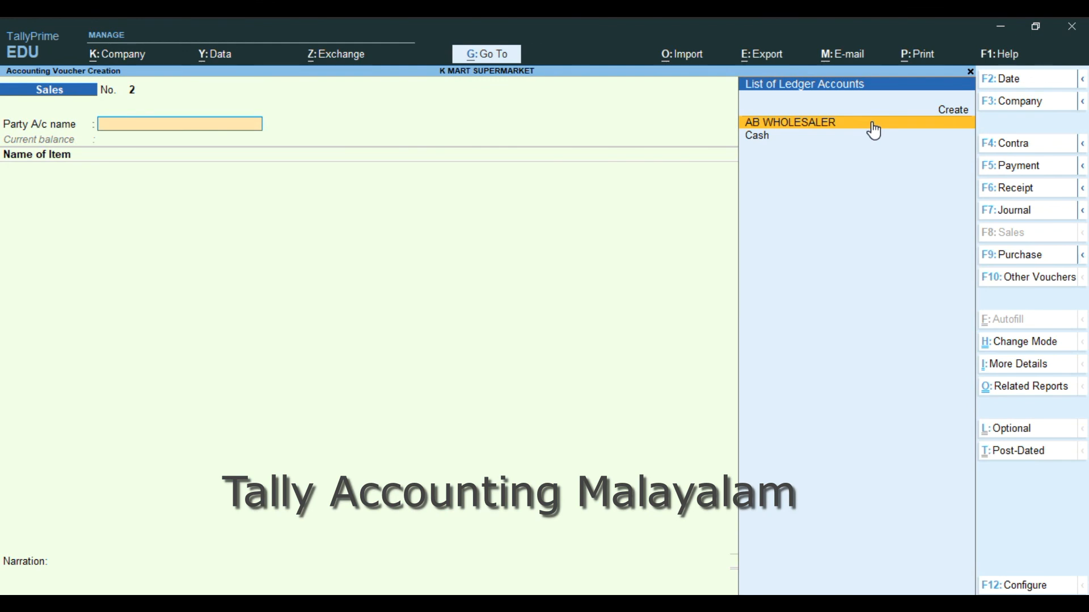
- Quit voucher creation and open the Inventory Books among the additional reports
{"action": "key", "text": "Escape"}
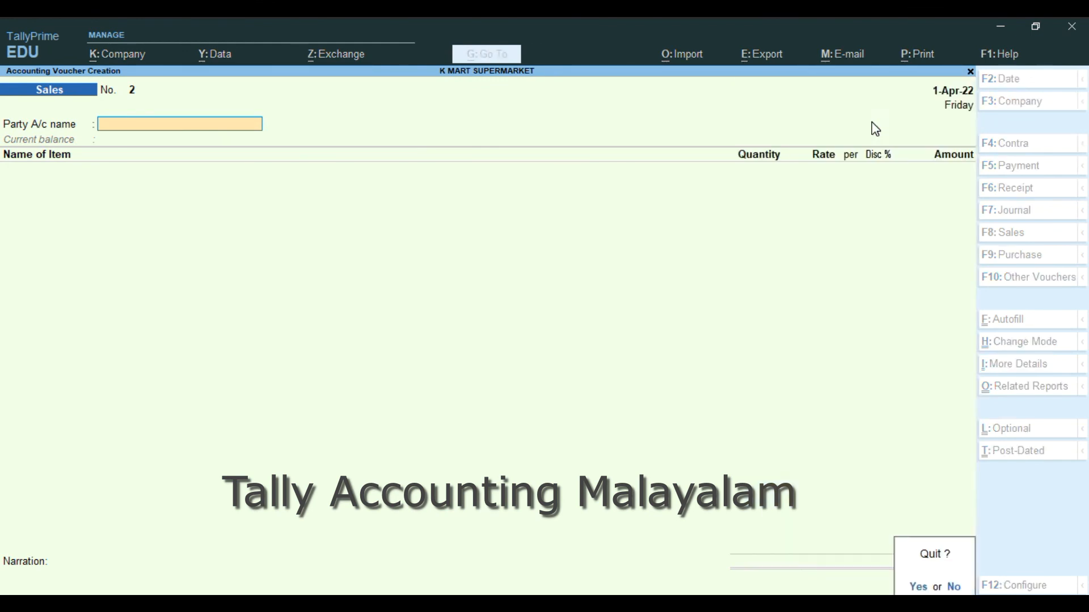
{"action": "key", "text": "Return"}
{"action": "key", "text": "d"}
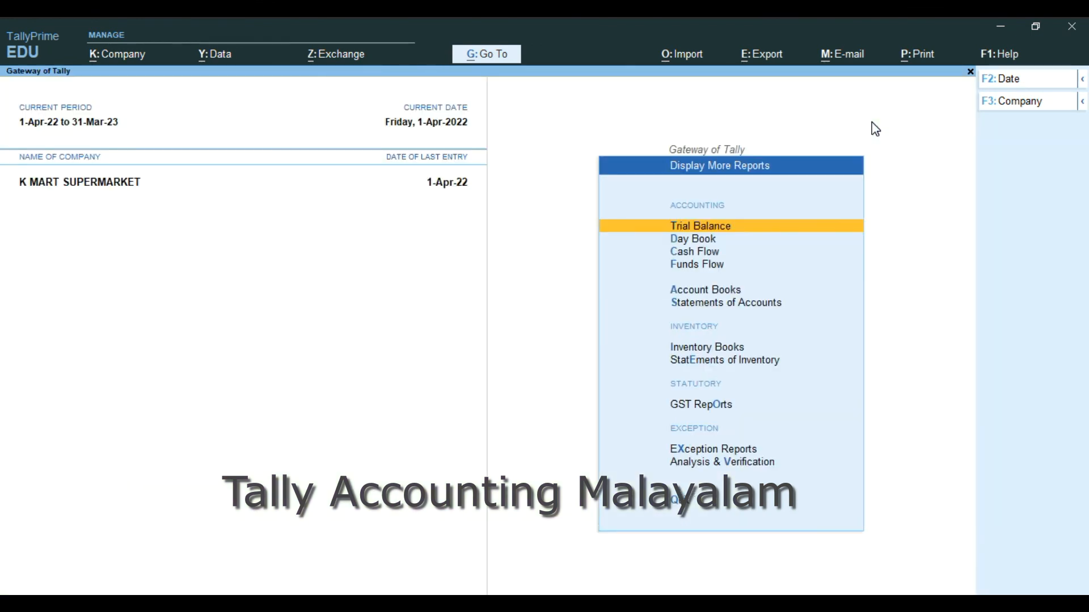
{"action": "key", "text": "Down"}
{"action": "key", "text": "Down"}
{"action": "key", "text": "Down"}
{"action": "key", "text": "Down"}
{"action": "key", "text": "Down"}
{"action": "key", "text": "Down"}
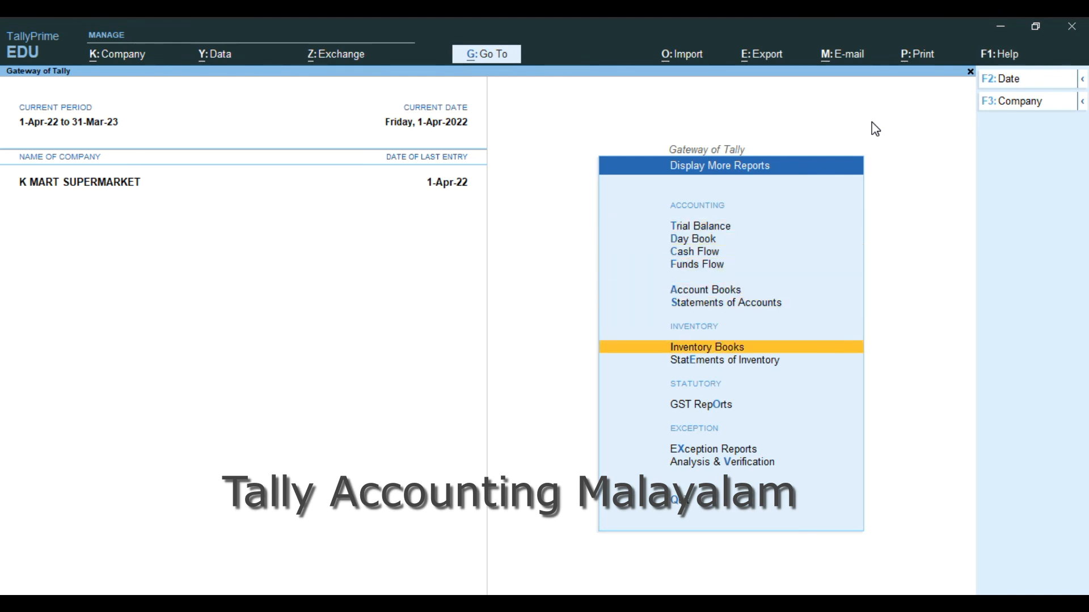
{"action": "key", "text": "Return"}
- Leave the stock item selection and open the Godowns summary to examine each godown's closing balance
{"action": "key", "text": "Return"}
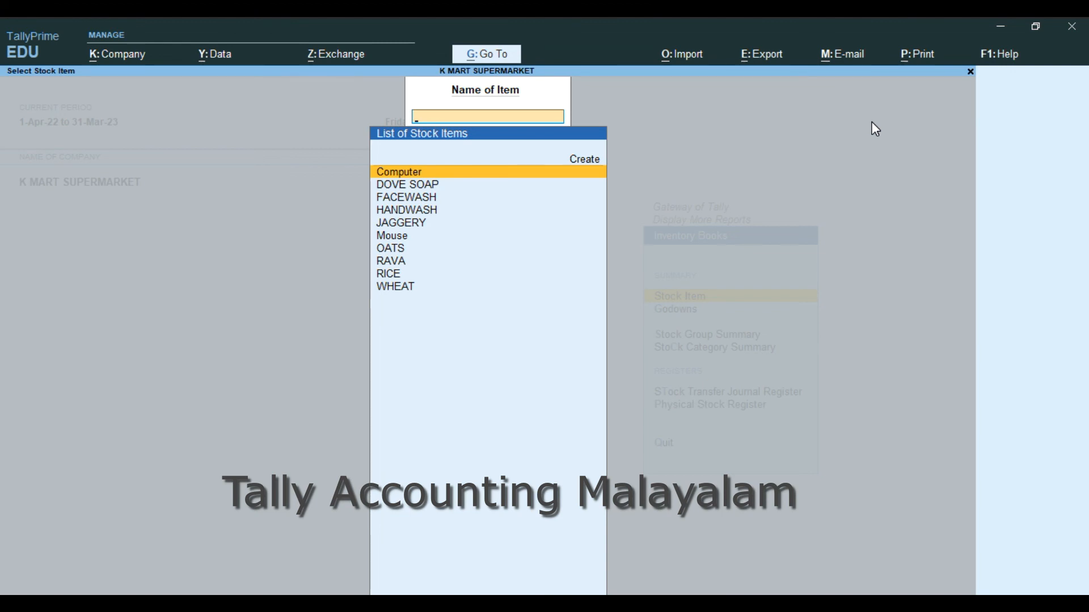
{"action": "key", "text": "Escape"}
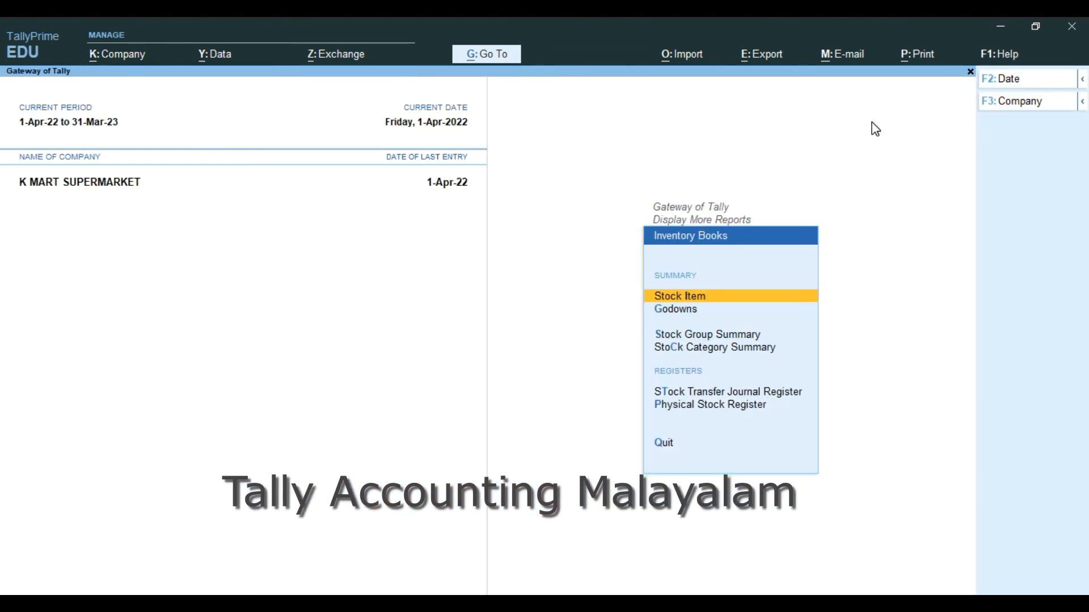
{"action": "key", "text": "Down"}
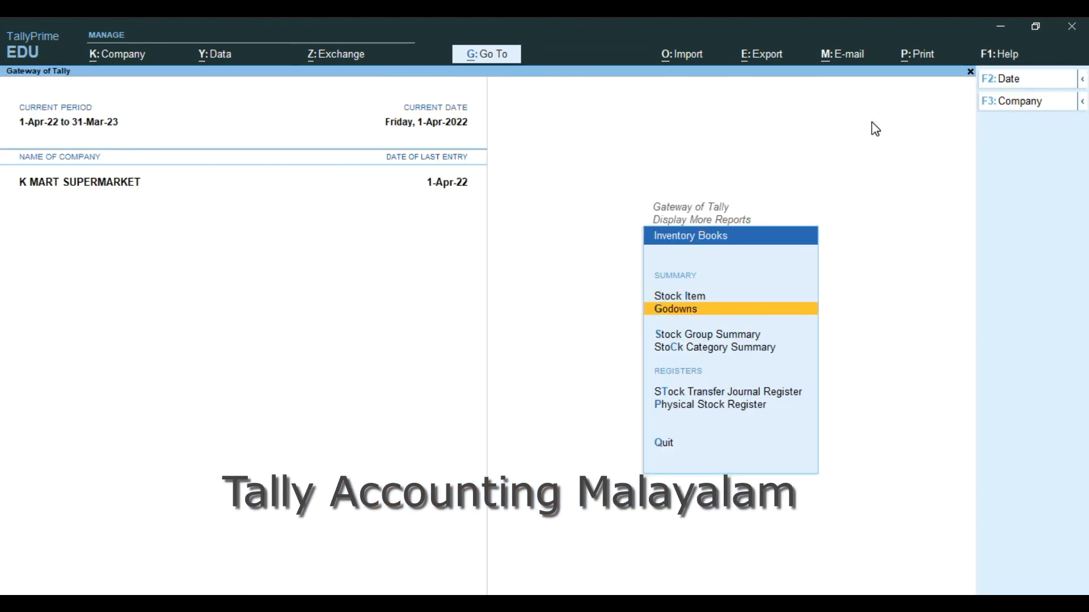
{"action": "key", "text": "Return"}
{"action": "key", "text": "Return"}
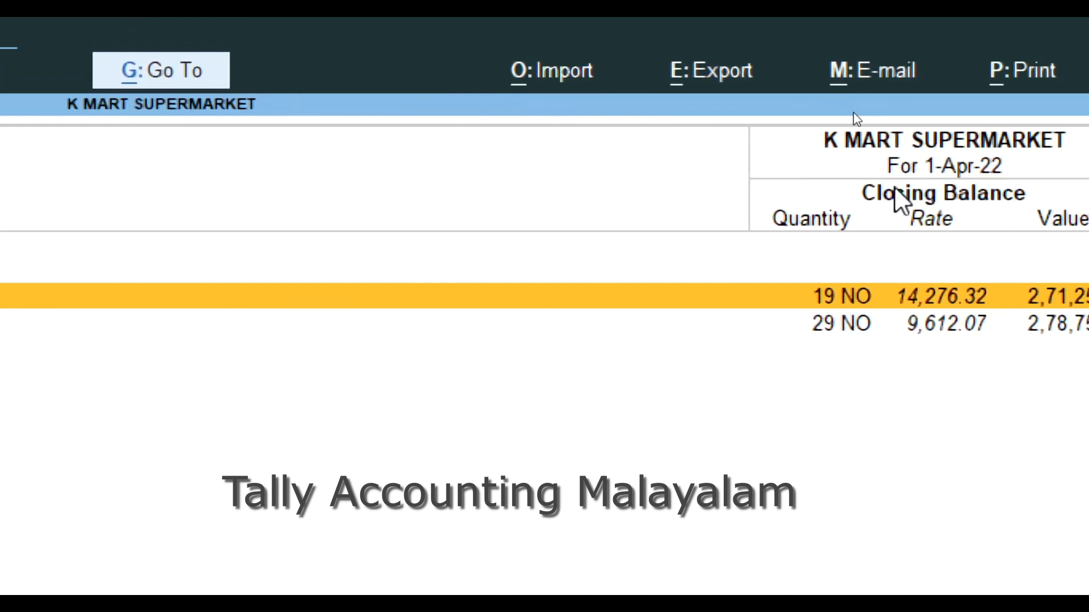
- Examine the Factory godown's item balances and the monthly summaries of Computer and Mouse
{"action": "key", "text": "Return"}
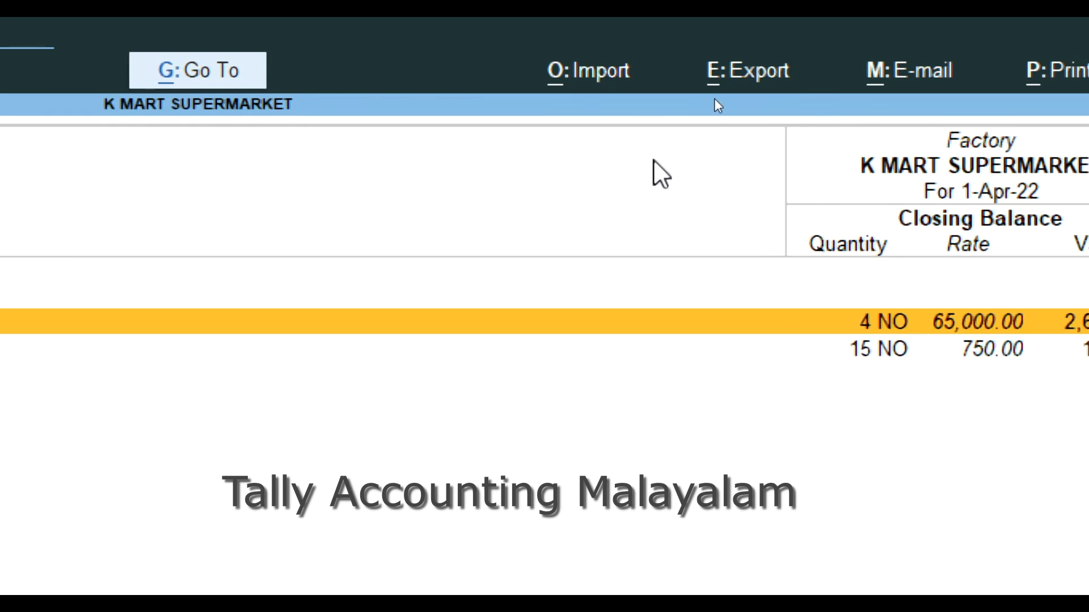
{"action": "key", "text": "Return"}
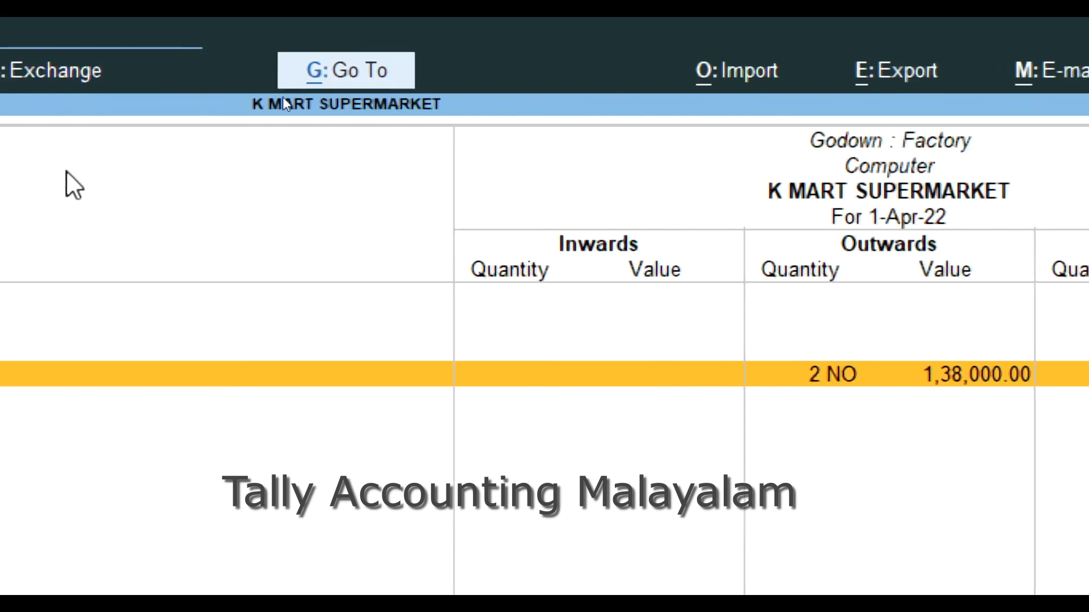
{"action": "key", "text": "Escape"}
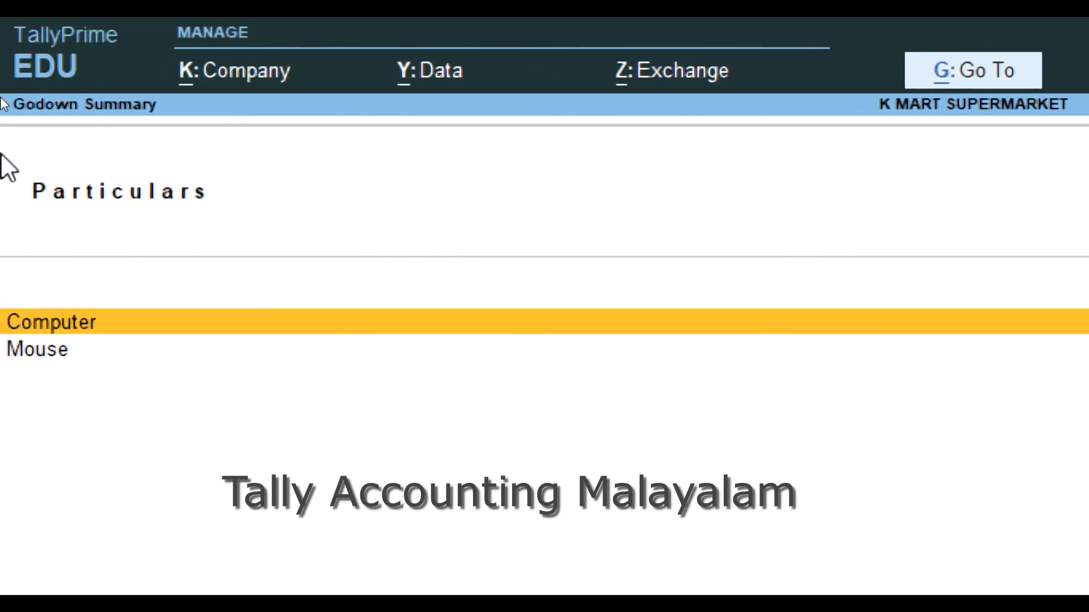
{"action": "key", "text": "Down"}
{"action": "key", "text": "Return"}
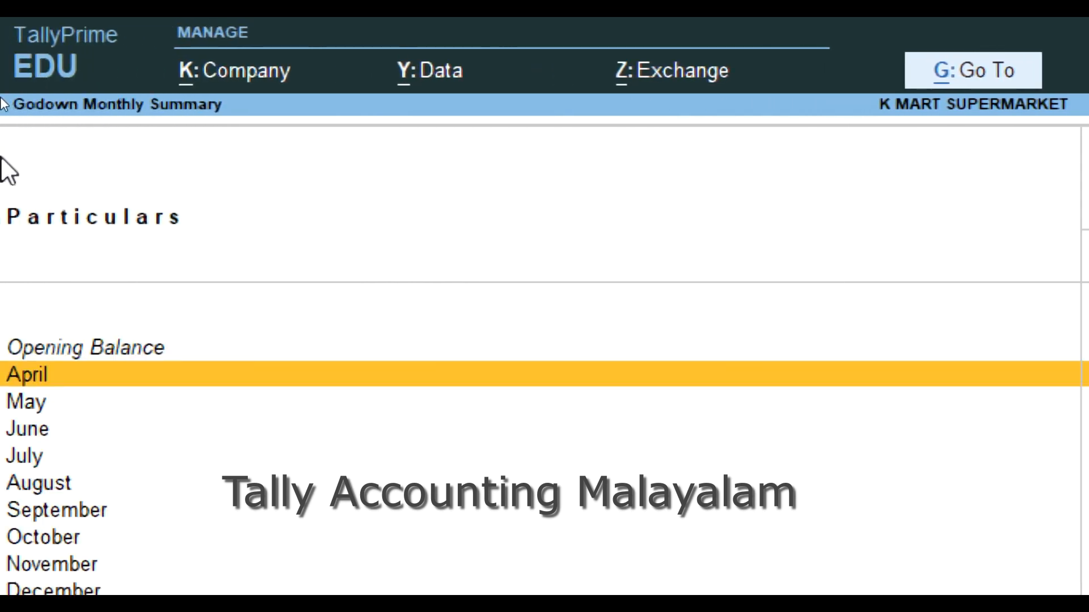